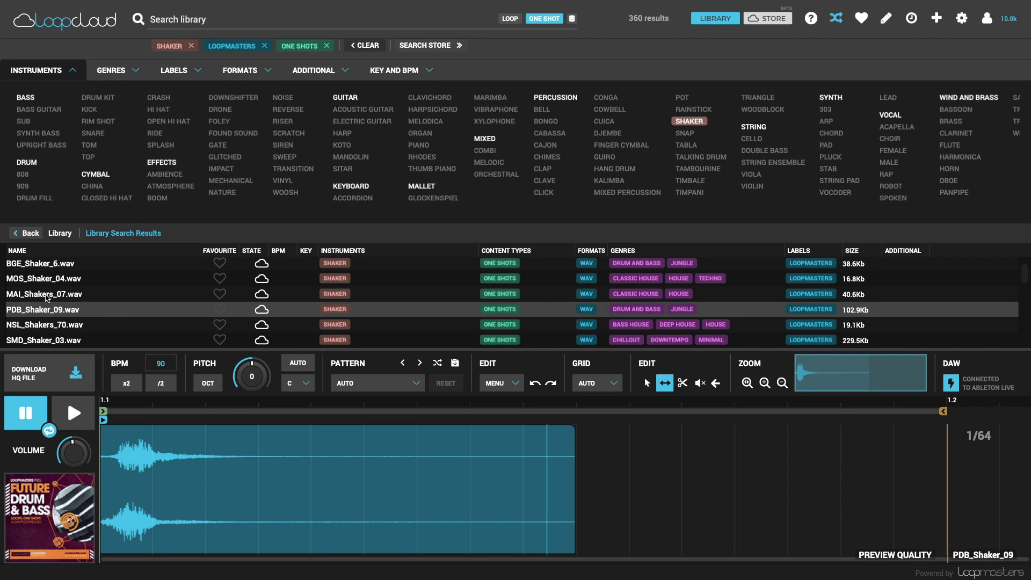
# Load MAI_Shakers_07, then the MOS_Shaker_04 shaker one-shot, from the Library Search Results
pyautogui.click(46, 295)
pyautogui.click(43, 280)
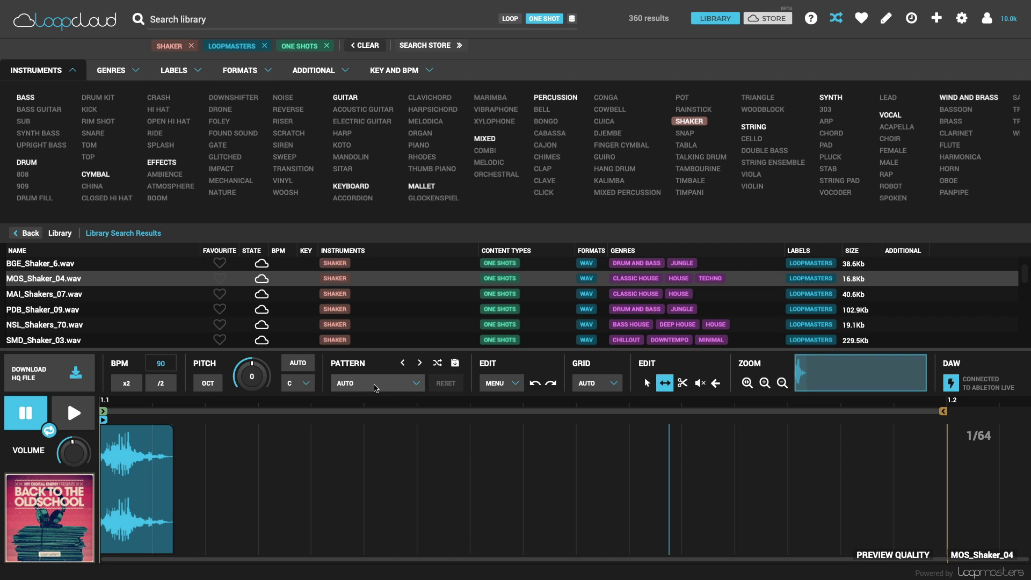
# Apply the Shaker 1 pattern, then the Electric Perc 1 pattern, to the shaker
pyautogui.click(376, 385)
pyautogui.moveTo(367, 490)
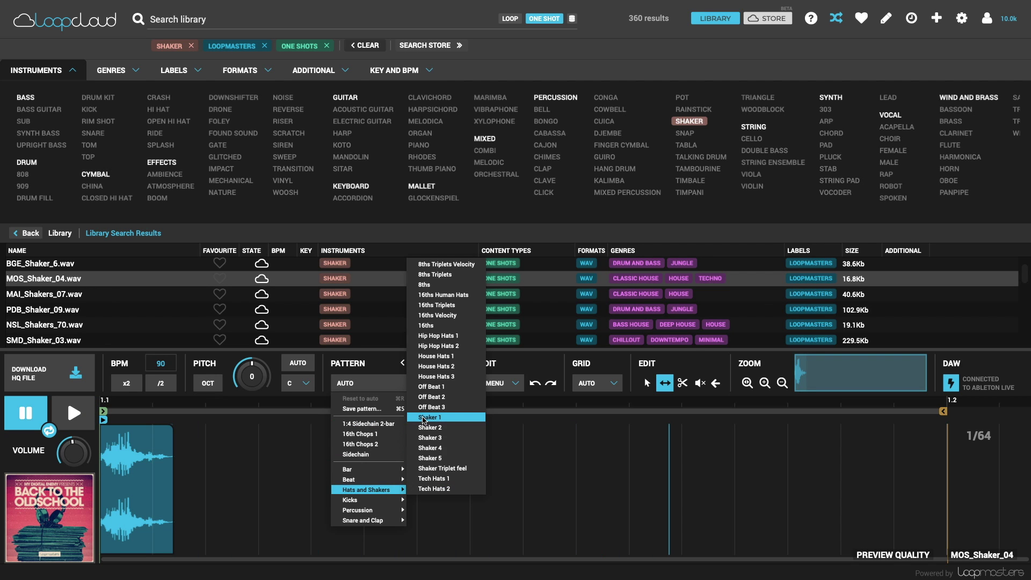
pyautogui.click(425, 417)
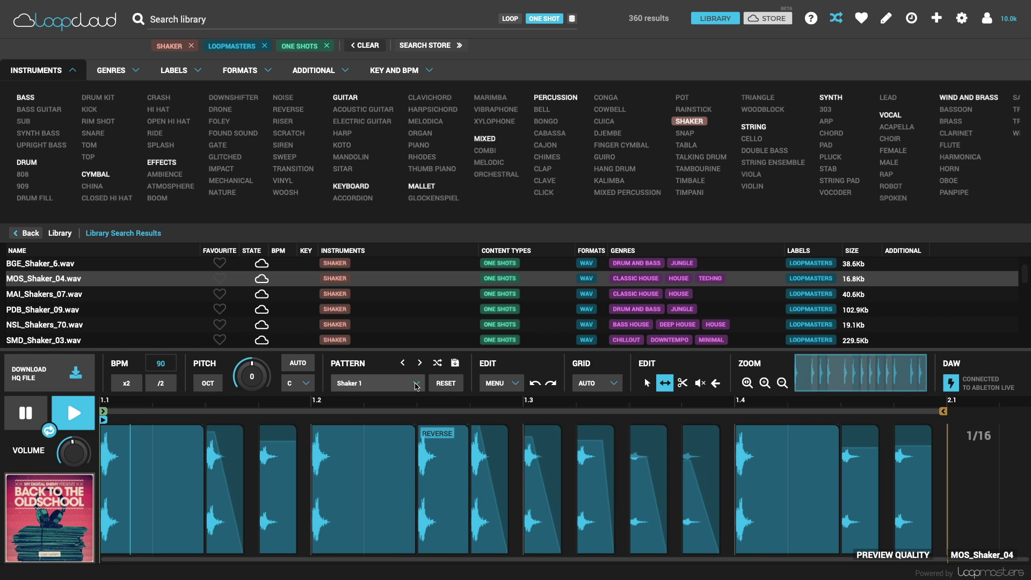
pyautogui.click(416, 386)
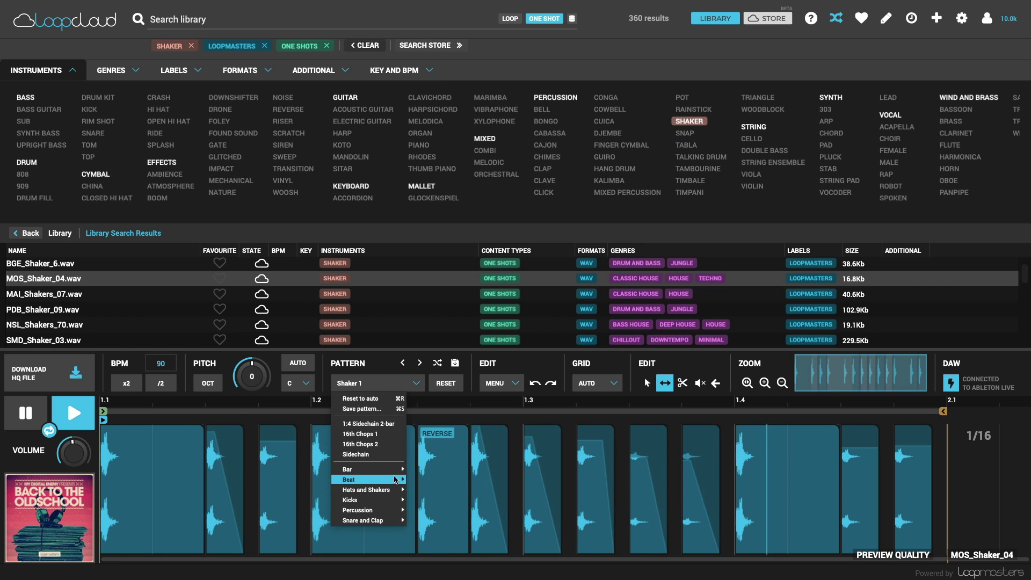
pyautogui.moveTo(366, 511)
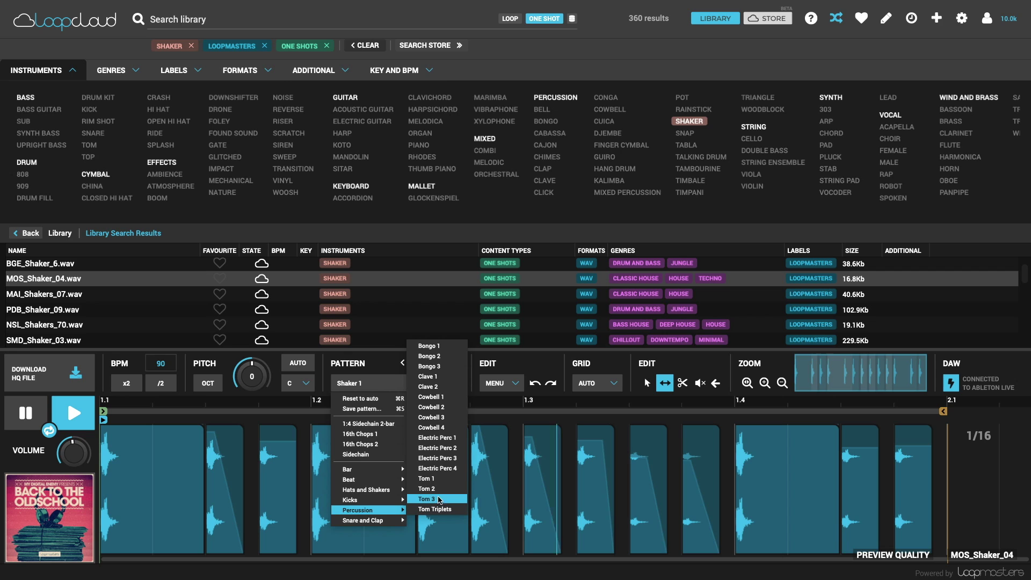
pyautogui.click(440, 438)
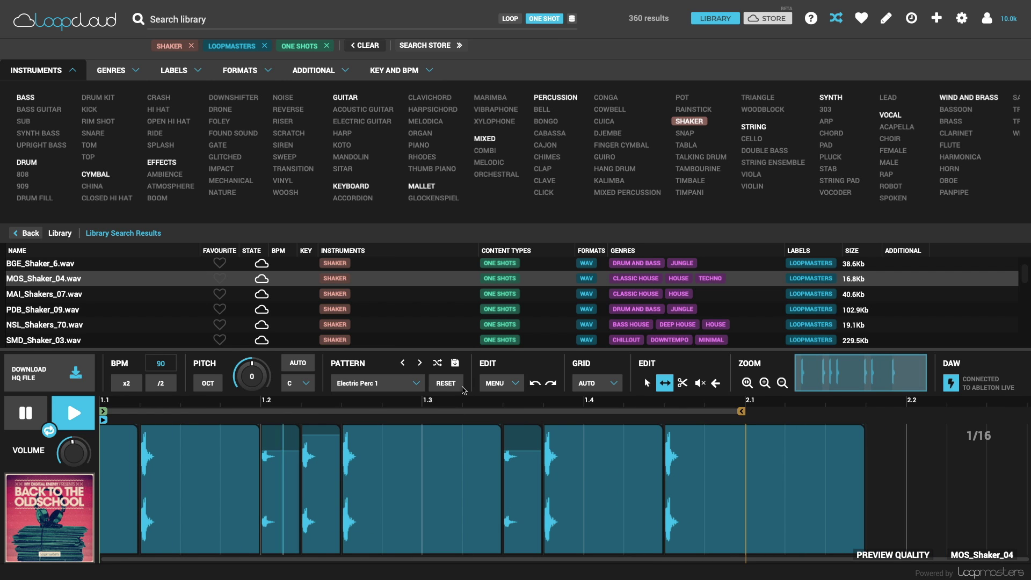
# Step through Electric Perc 2 and 3, then randomise the pattern, landing on Shaker 5
pyautogui.click(420, 364)
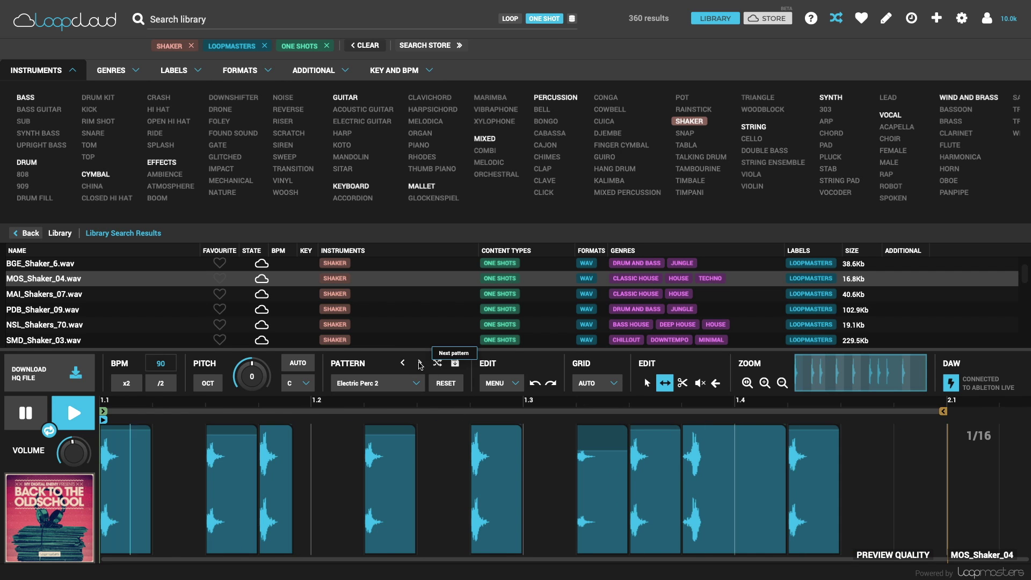
pyautogui.click(420, 364)
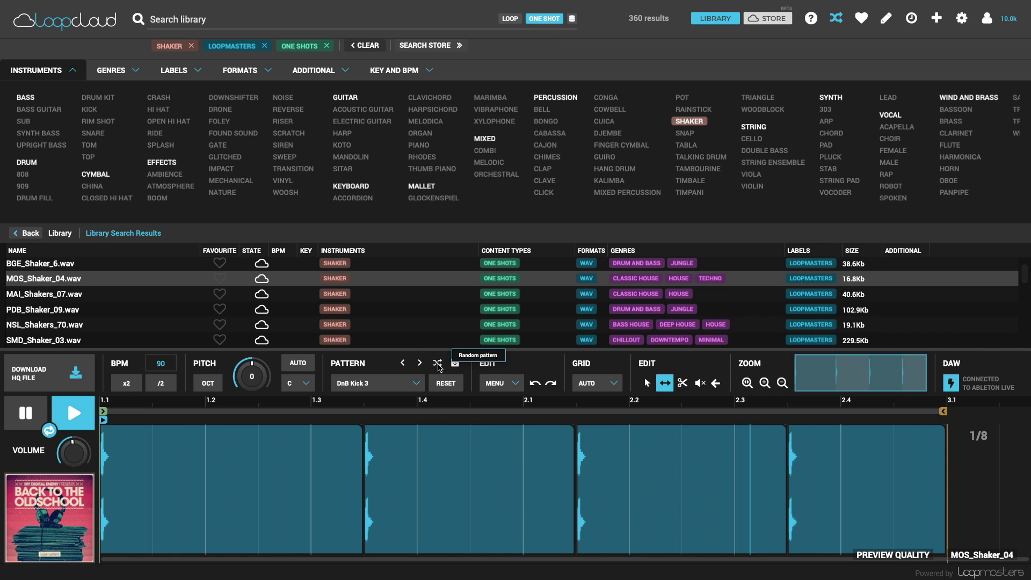
pyautogui.click(438, 367)
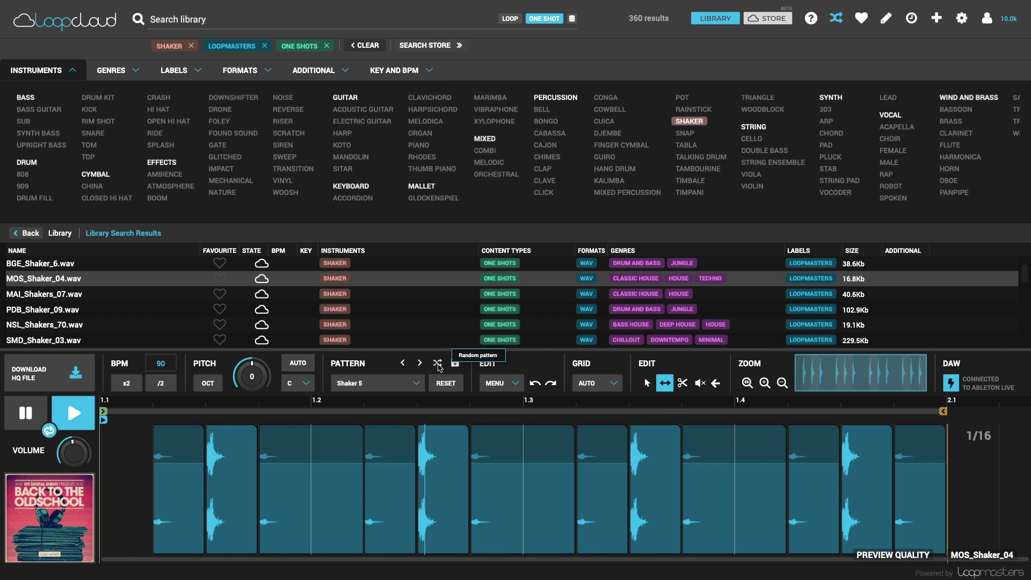
pyautogui.hotkey('ctrl', 'Right')
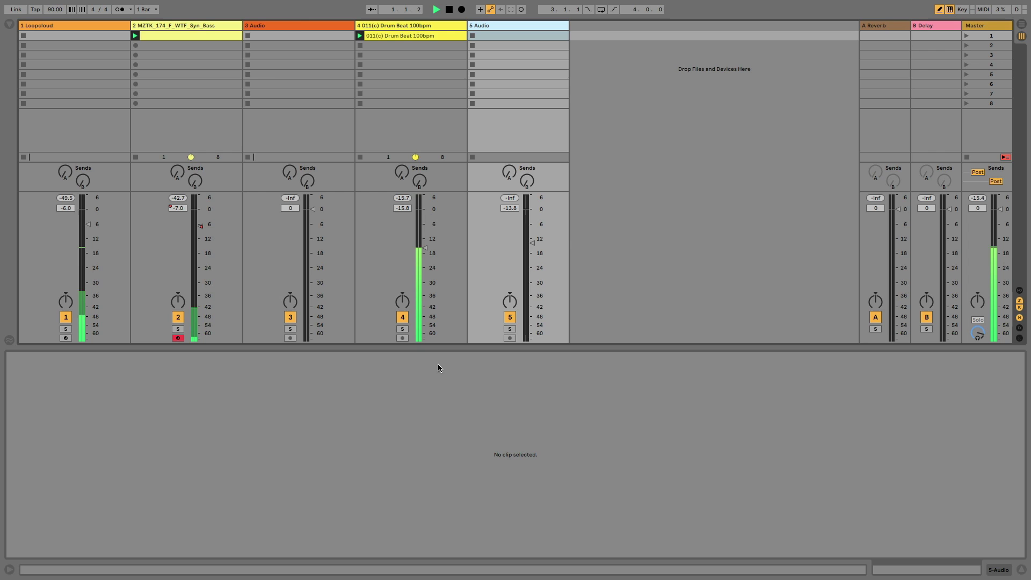
pyautogui.hotkey('ctrl', 'Left')
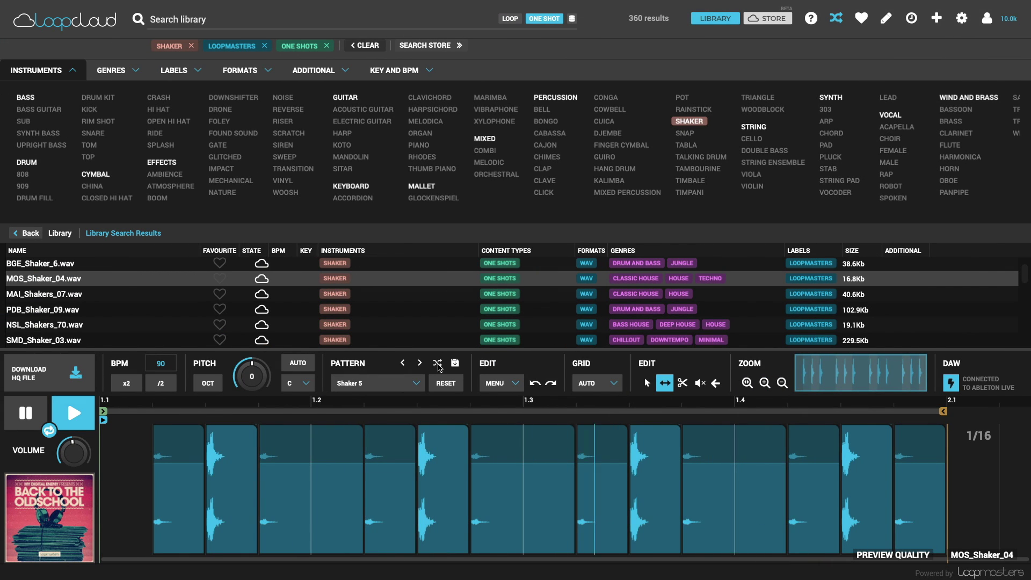
# Step the pattern to Tech Hats 1, load MAI_Shakers_07, and download its HQ file
pyautogui.click(419, 365)
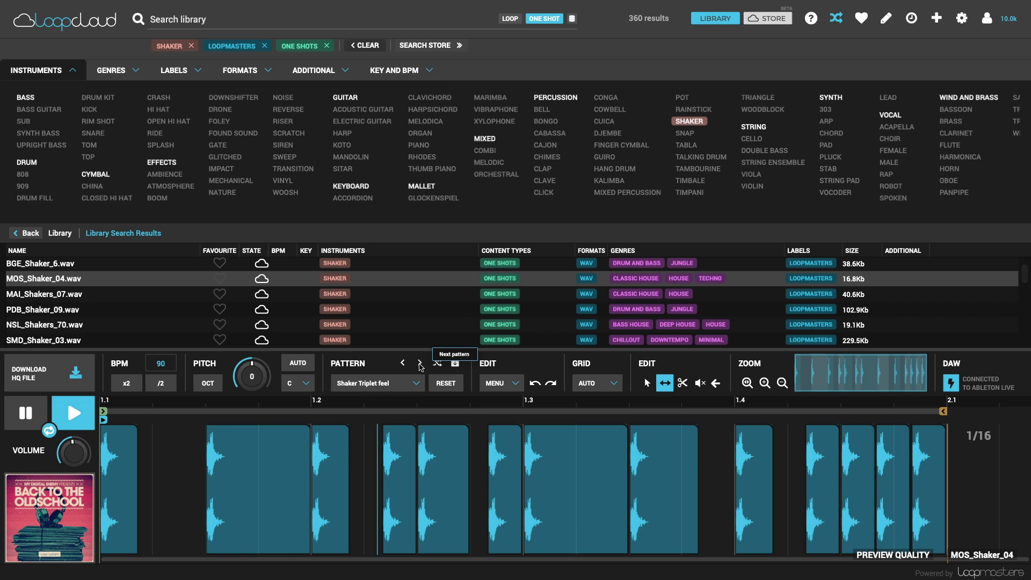
pyautogui.click(420, 364)
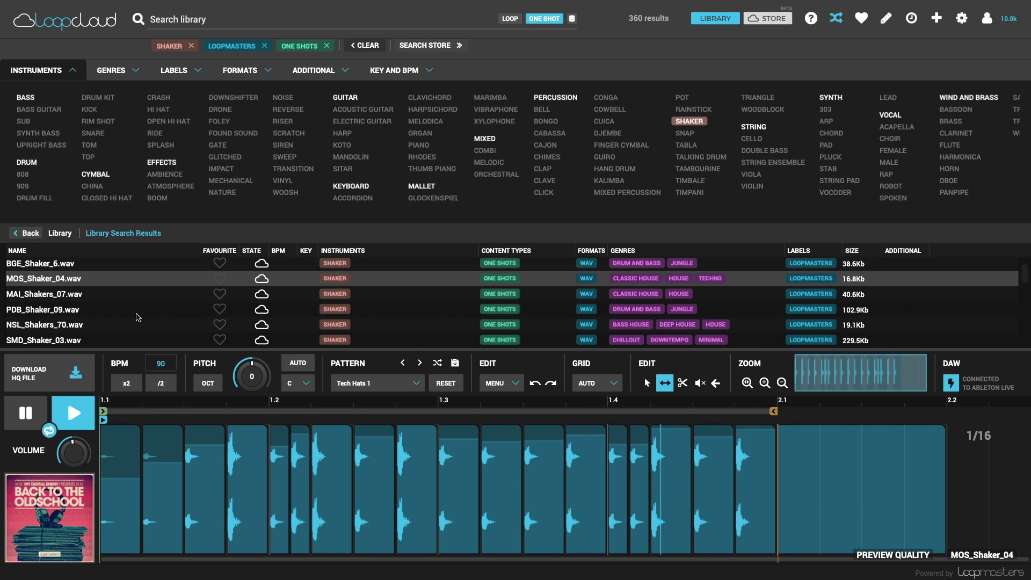
pyautogui.click(68, 295)
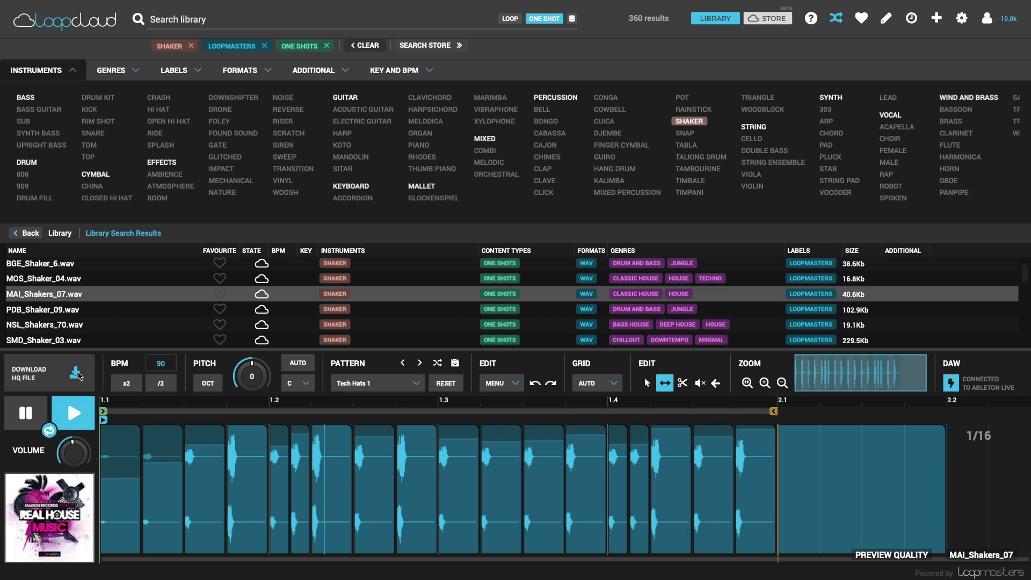
pyautogui.click(79, 375)
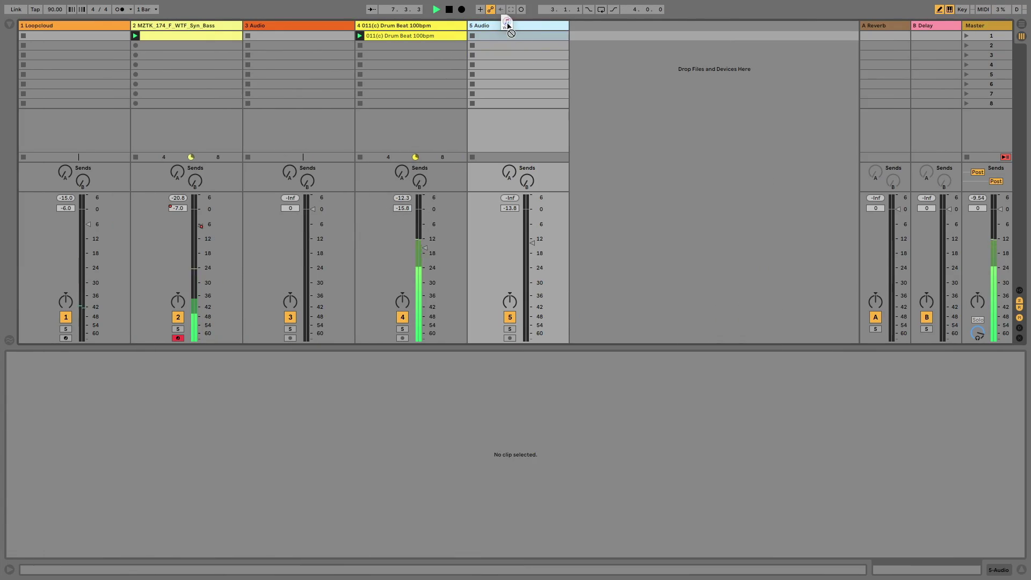
# Drag the patterned MAI_Shakers_07 into Ableton as track 5, launch it, and set its volume to -9.4 dB
pyautogui.moveTo(62, 381); pyautogui.dragTo(499, 38)
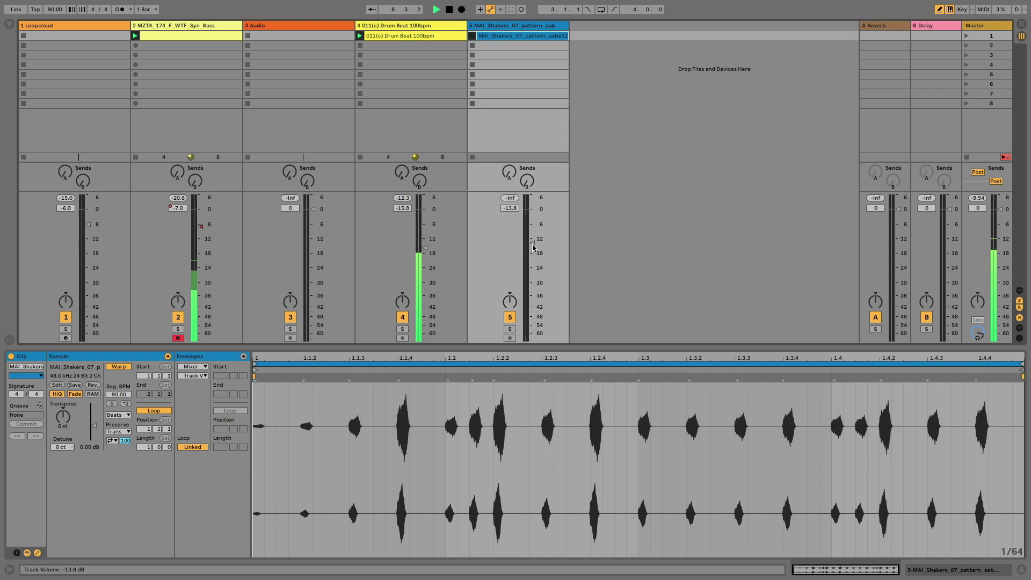
pyautogui.press('Return')
pyautogui.moveTo(533, 247); pyautogui.dragTo(529, 233)
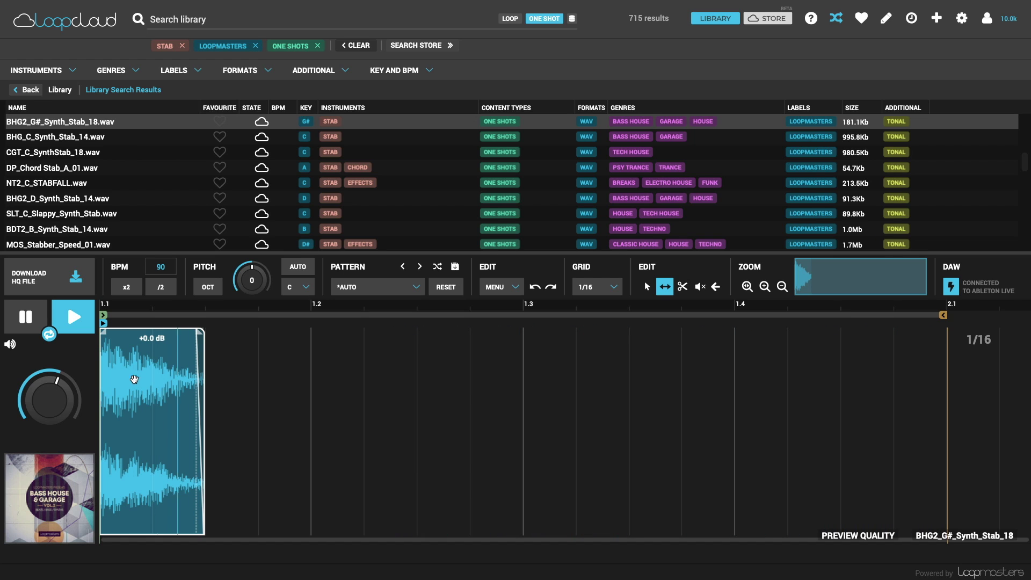
# Duplicate the BHG2_G#_Synth_Stab_18 slice, move the copy later in the bar, then undo the move
pyautogui.rightClick(130, 373)
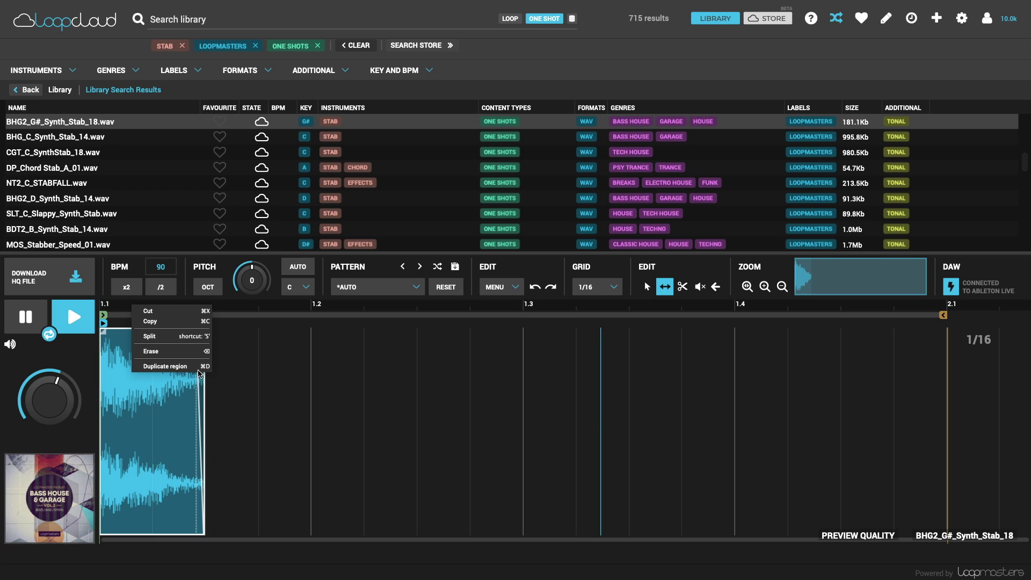
pyautogui.click(165, 367)
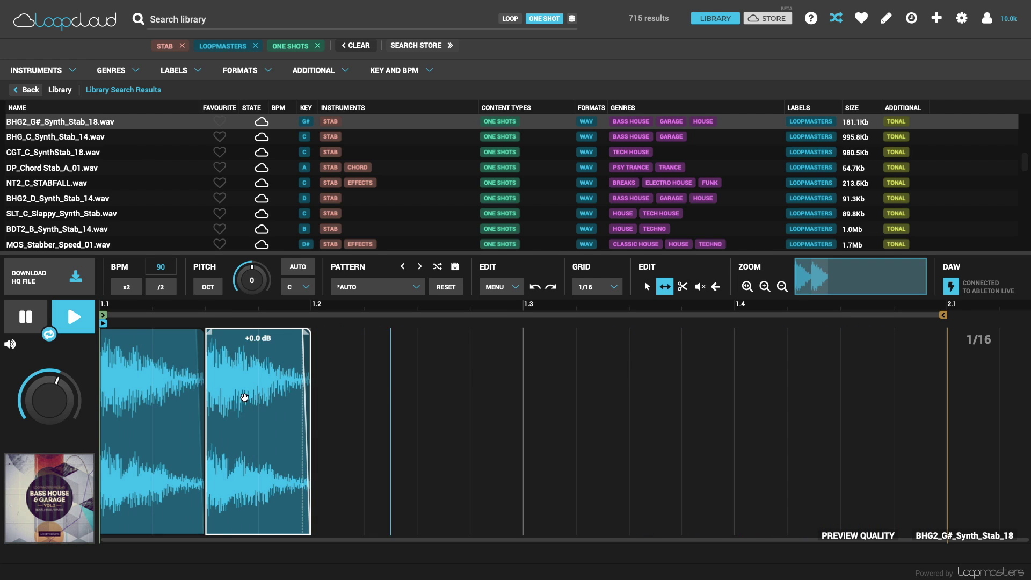
pyautogui.moveTo(246, 395); pyautogui.dragTo(411, 414)
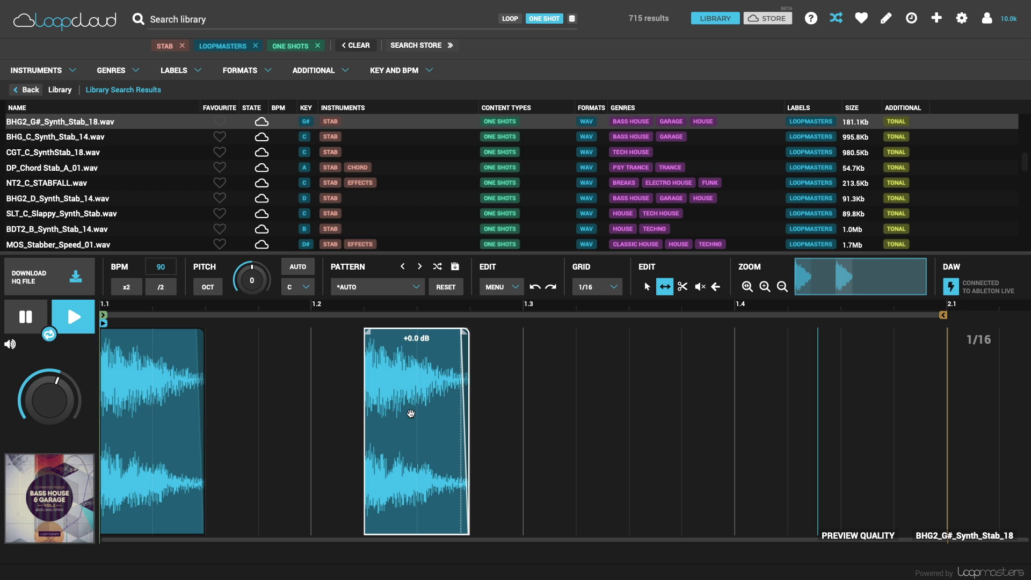
pyautogui.hotkey('ctrl', 'z')
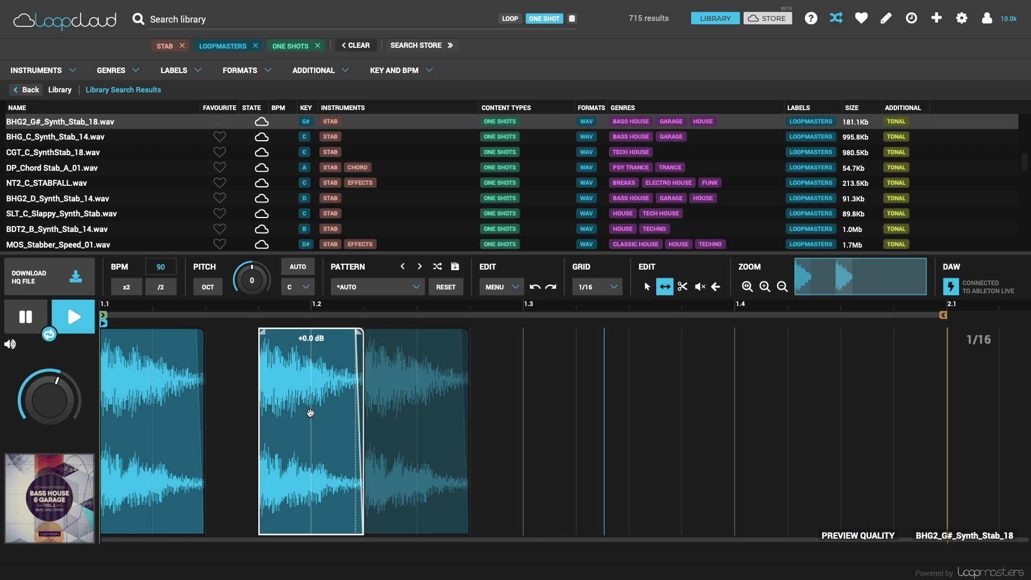
# Duplicate the stab slice onto beats 3 and 4
pyautogui.hotkey('ctrl', 'd')
pyautogui.moveTo(418, 412); pyautogui.dragTo(466, 414)
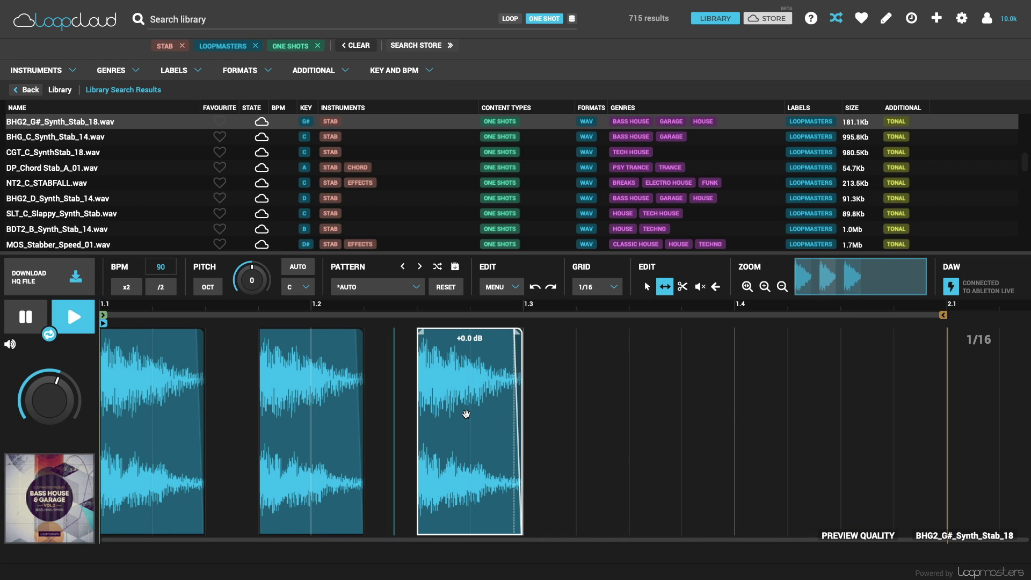
pyautogui.hotkey('ctrl', 'd')
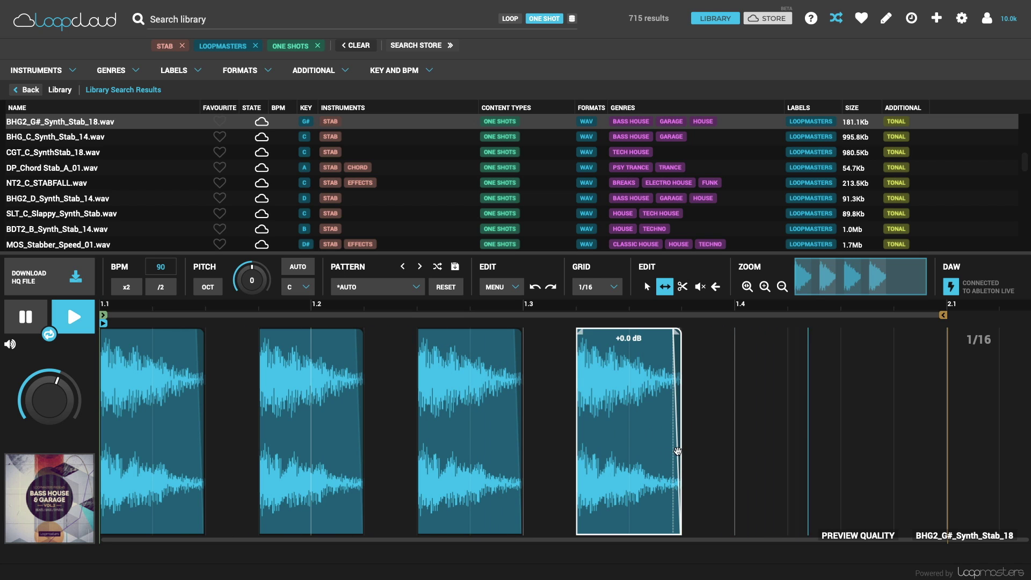
# Shorten the fourth stab, repeat it twice, and mute the middle short copy
pyautogui.moveTo(682, 449); pyautogui.dragTo(644, 453)
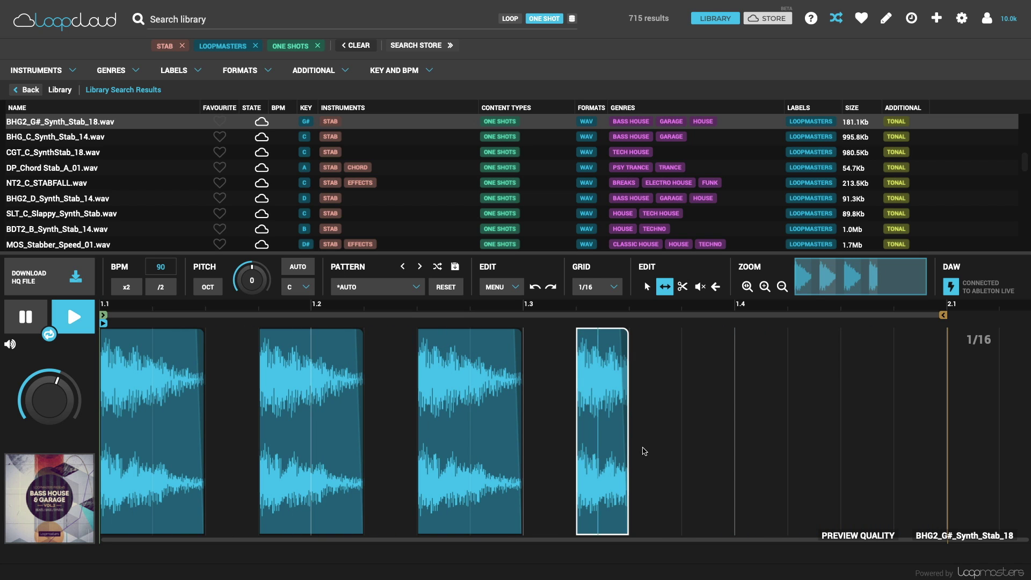
pyautogui.hotkey('ctrl', 'd')
pyautogui.hotkey('ctrl', 'd')
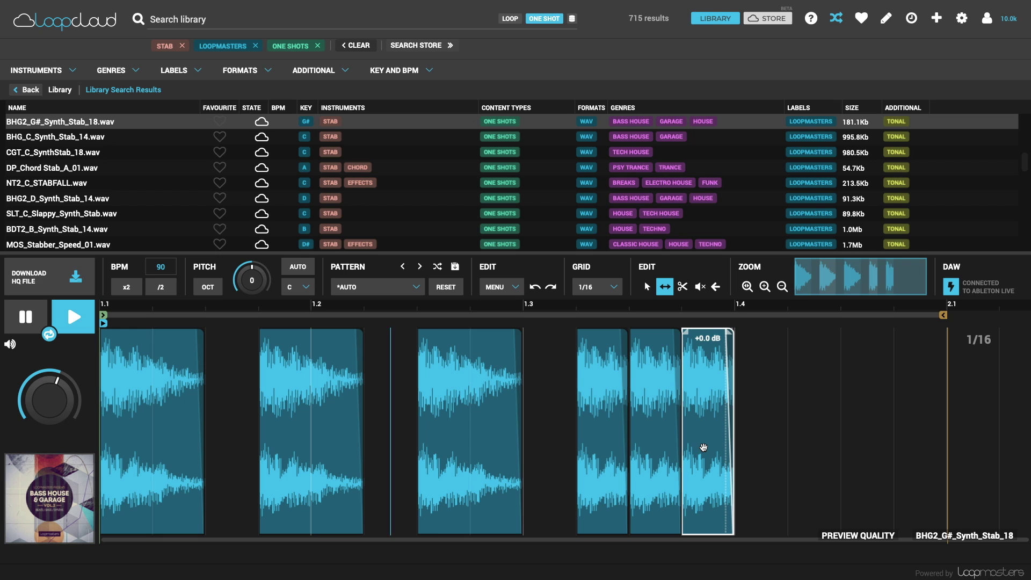
pyautogui.click(653, 394)
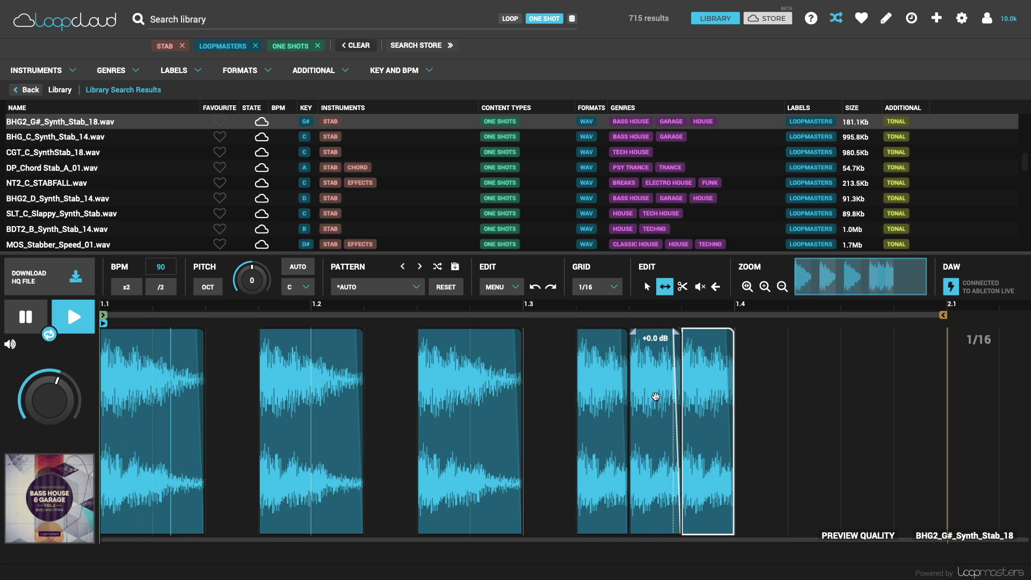
pyautogui.press('m')
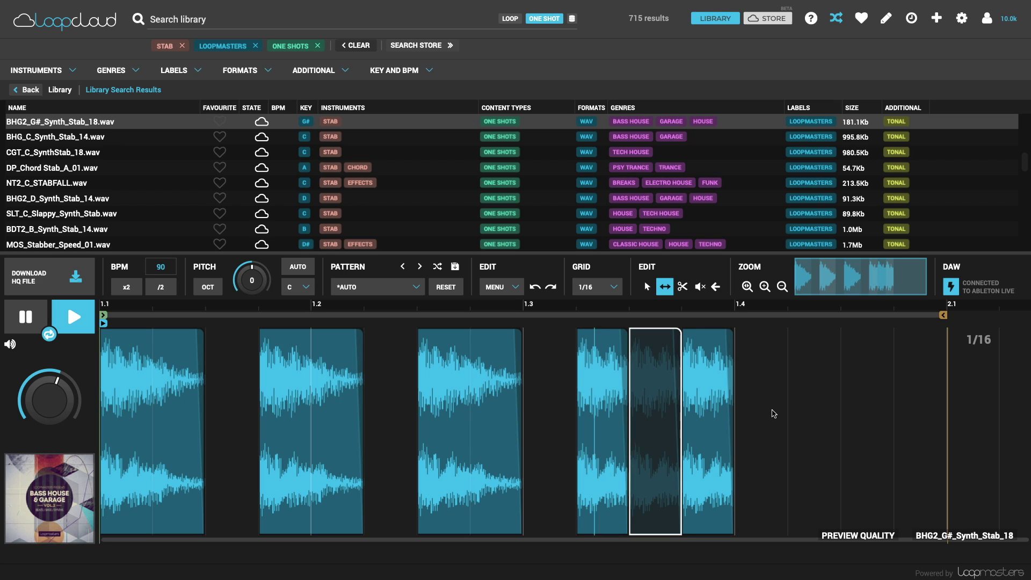
# Unmute and lower the short slice, set the second stab to -5.9 dB, and copy the third stab to the bar's end
pyautogui.press('m')
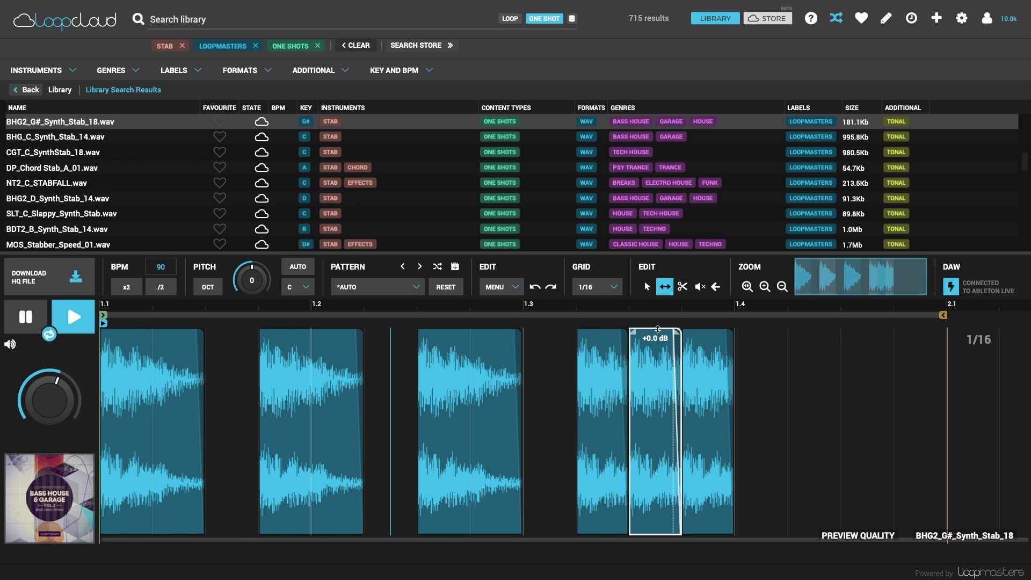
pyautogui.moveTo(658, 328); pyautogui.dragTo(657, 348)
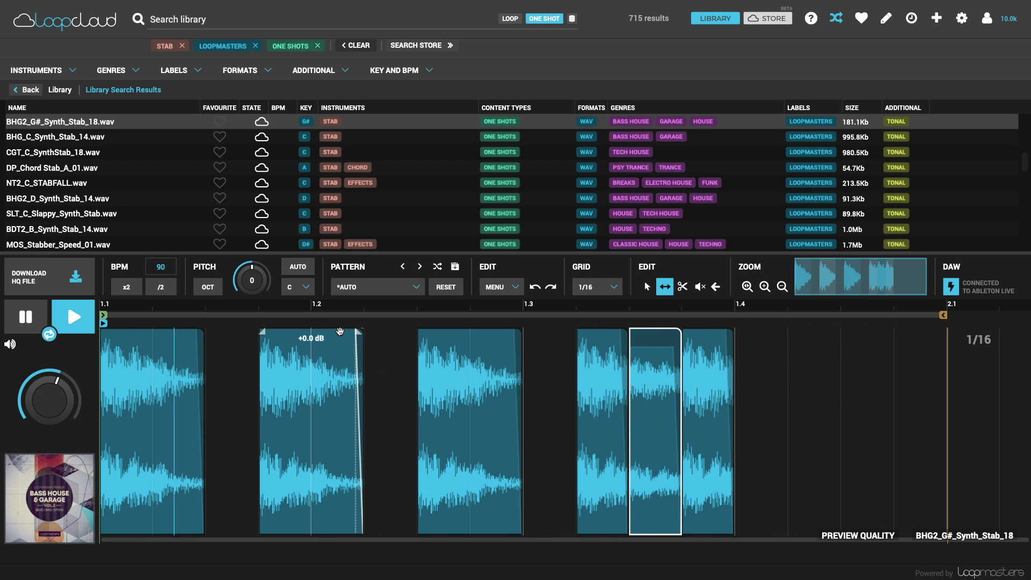
pyautogui.moveTo(340, 331); pyautogui.dragTo(336, 348)
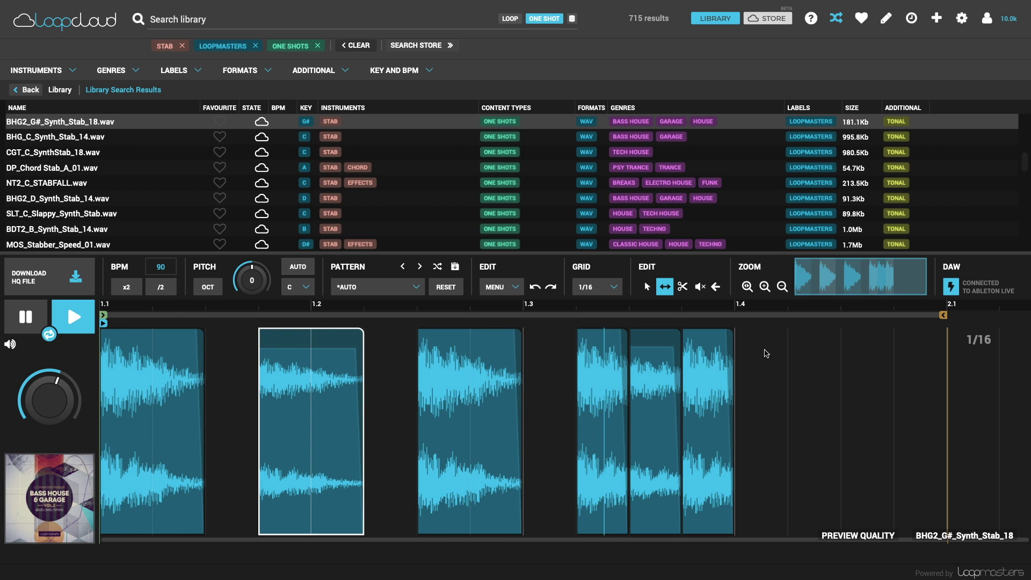
pyautogui.click(456, 365)
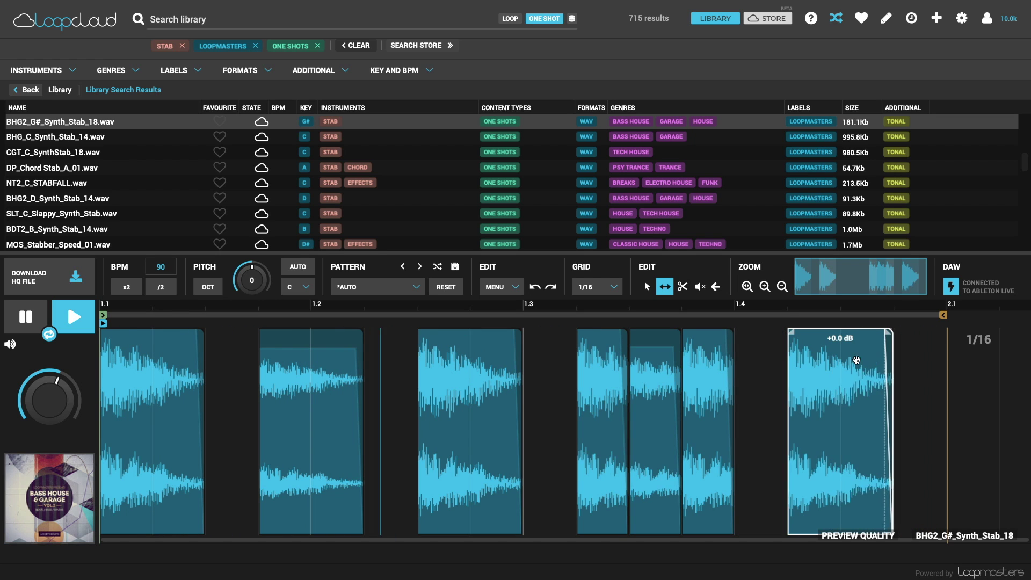
pyautogui.moveTo(456, 365); pyautogui.dragTo(890, 331)
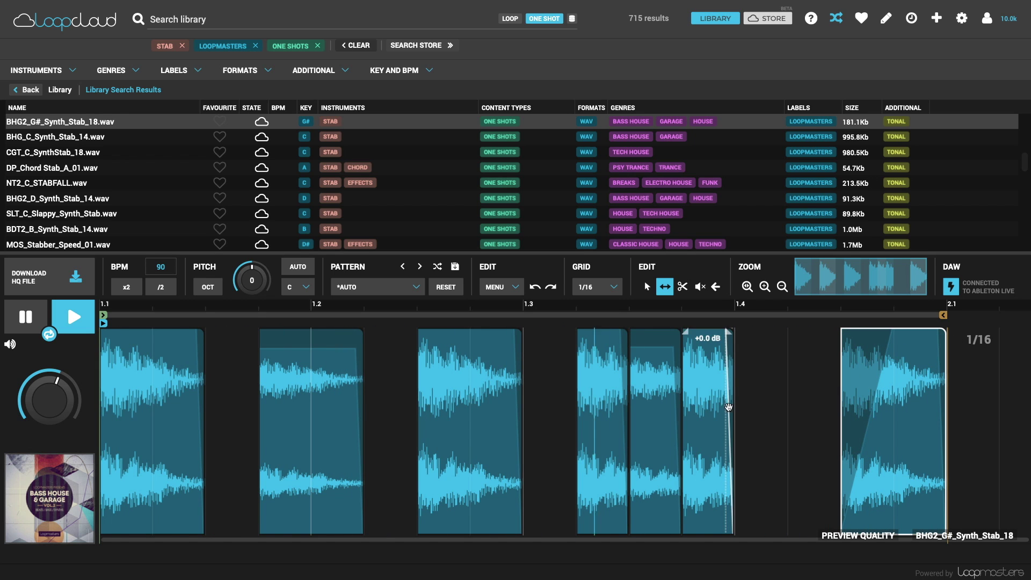
pyautogui.scroll(-3, 163, 190)
pyautogui.scroll(-5, 164, 190)
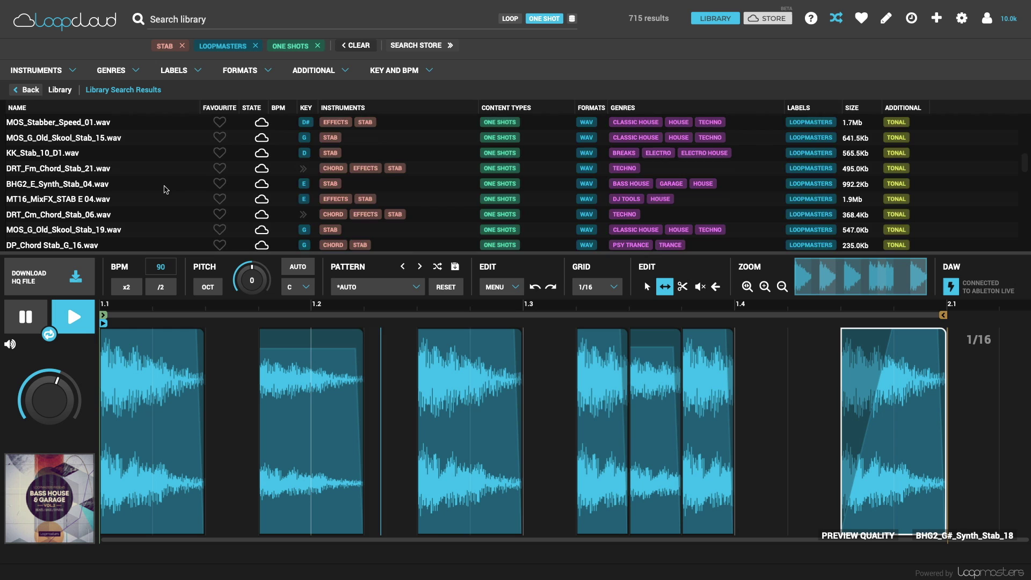
# Audition the pattern on DRT_Fm_Chord_Stab_21, BHG2_E_Synth_Stab_04, MT16_MixFX_STAB E 04, DRT_Cm_Chord_Stab_06 and DP_Chord Stab_G_16
pyautogui.click(47, 172)
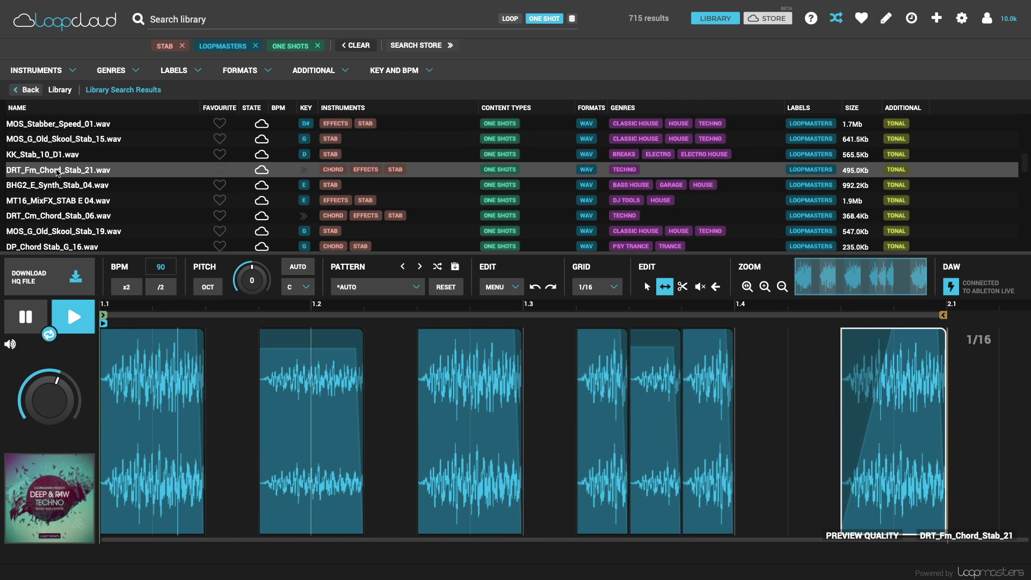
pyautogui.click(61, 186)
pyautogui.scroll(-1, 61, 186)
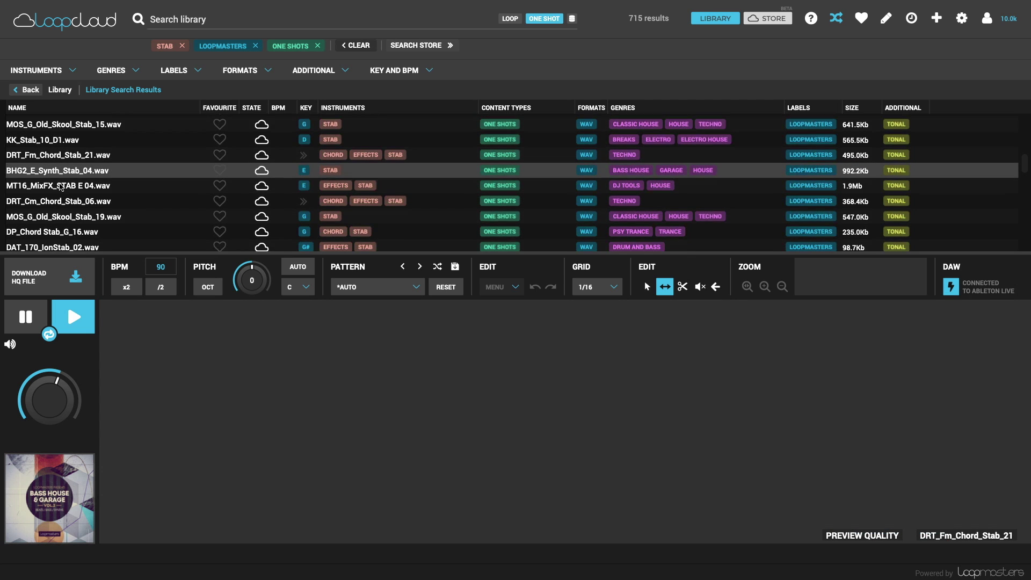
pyautogui.click(57, 179)
pyautogui.click(64, 196)
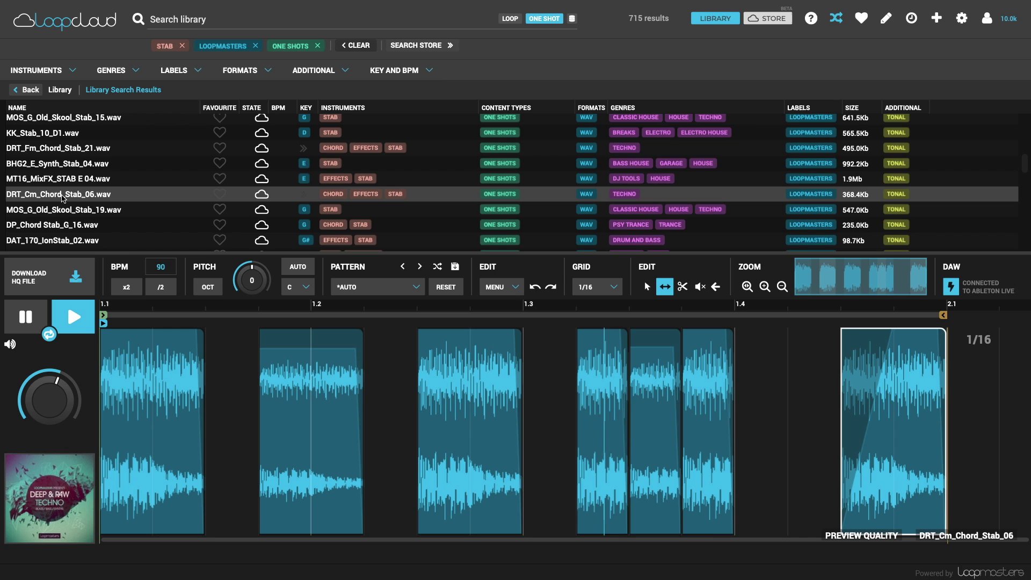
pyautogui.scroll(-1, 62, 197)
pyautogui.click(59, 209)
pyautogui.scroll(-1, 59, 209)
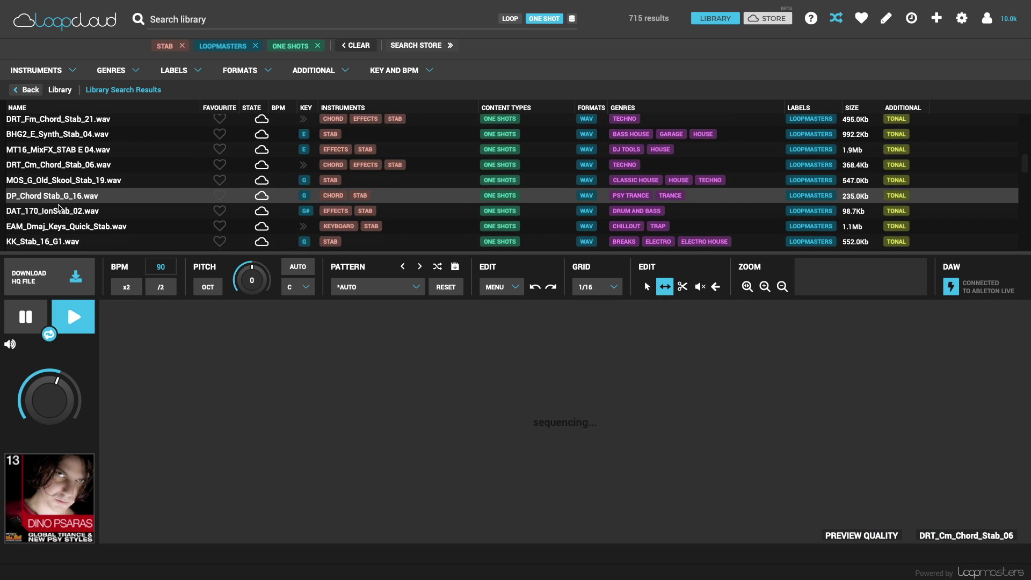
pyautogui.scroll(-1, 59, 209)
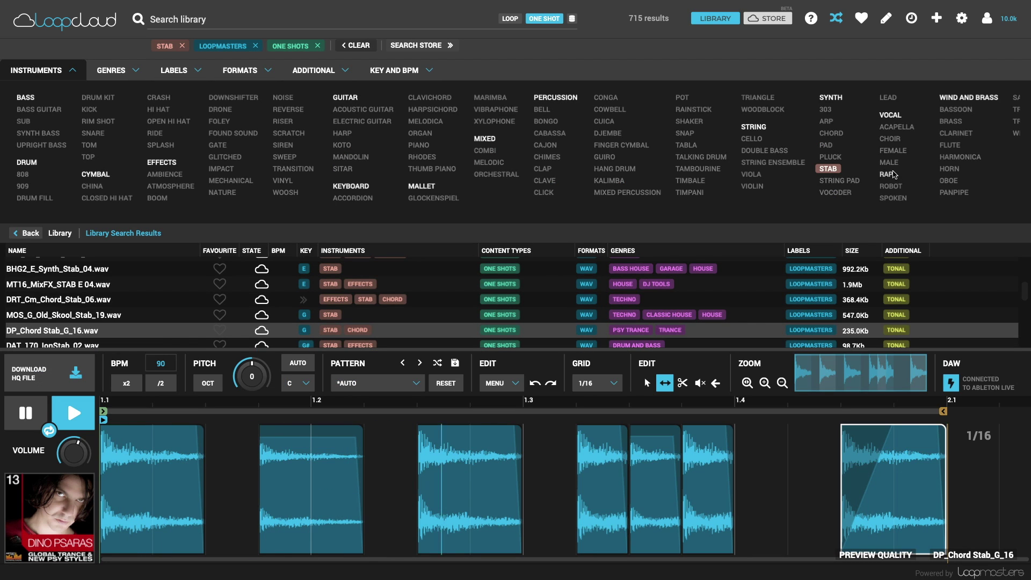
# Switch the filter to FEMALE, audition four vocal one-shots, then reach MP2_72_Dm_Piano_Guitar via Search History
pyautogui.click(828, 168)
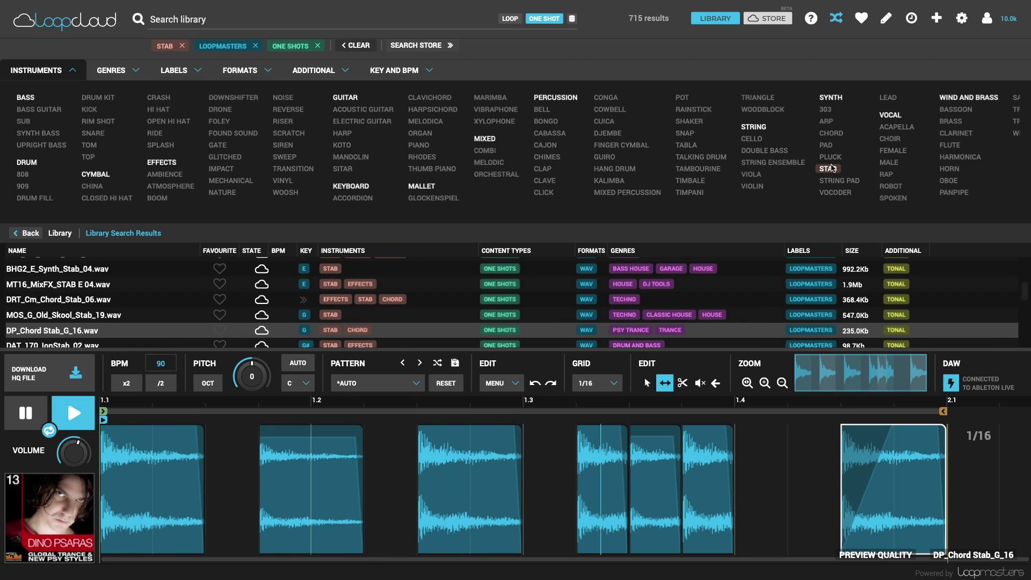
pyautogui.click(893, 150)
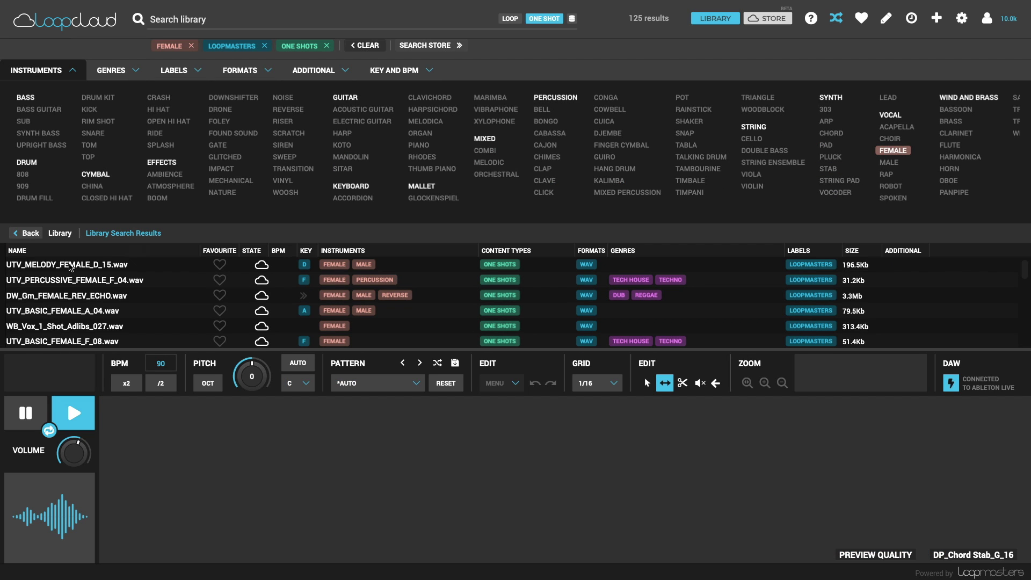
pyautogui.click(70, 269)
pyautogui.click(74, 282)
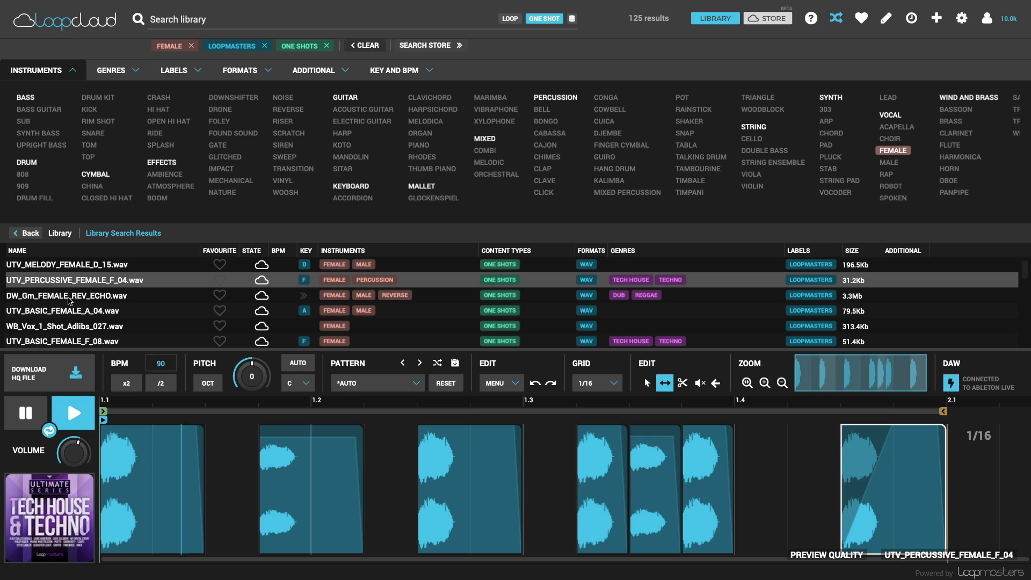
pyautogui.click(69, 301)
pyautogui.click(71, 313)
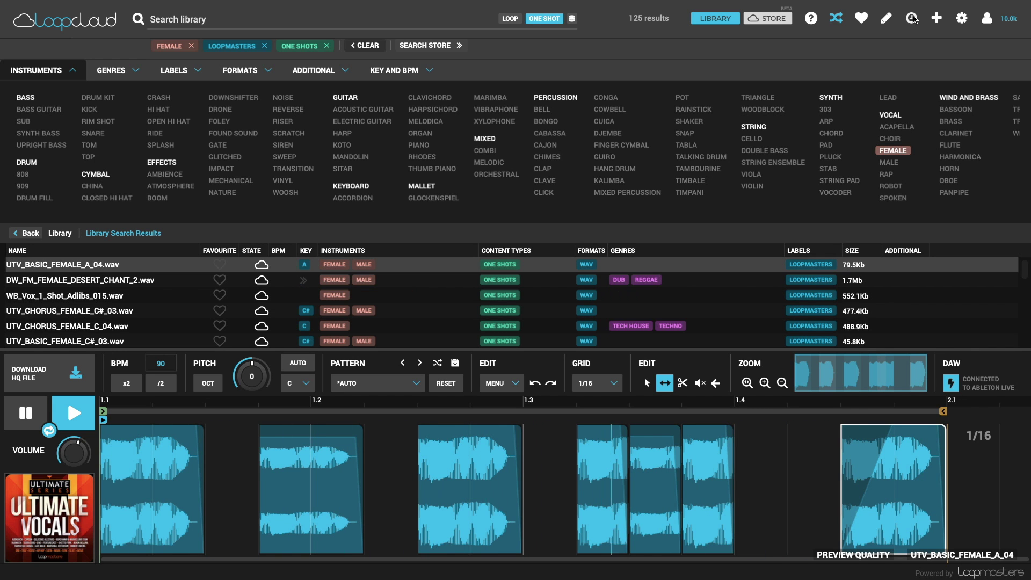
pyautogui.click(912, 18)
pyautogui.scroll(-2, 951, 379)
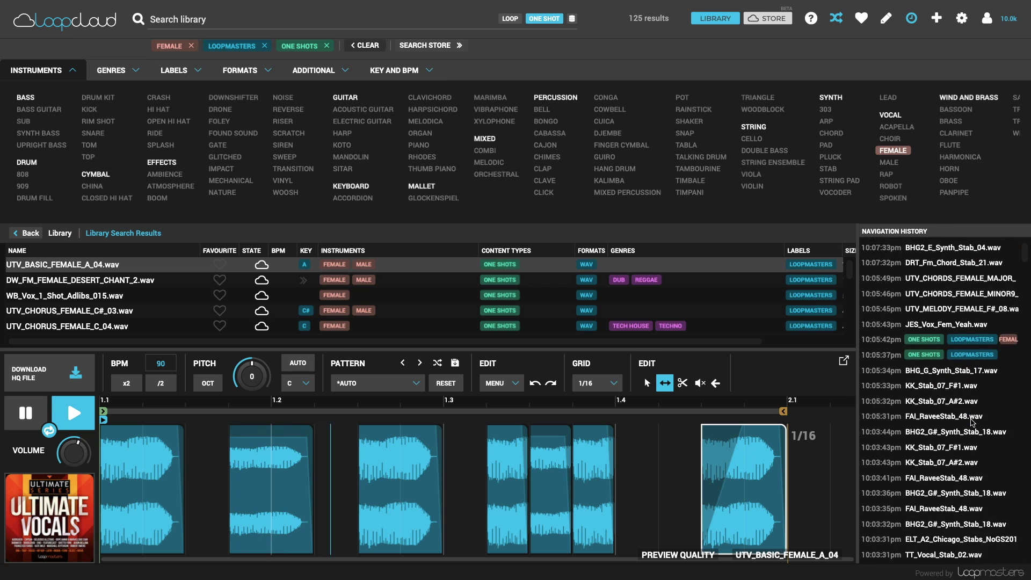
pyautogui.scroll(-2, 951, 379)
pyautogui.scroll(-1, 951, 379)
pyautogui.click(950, 376)
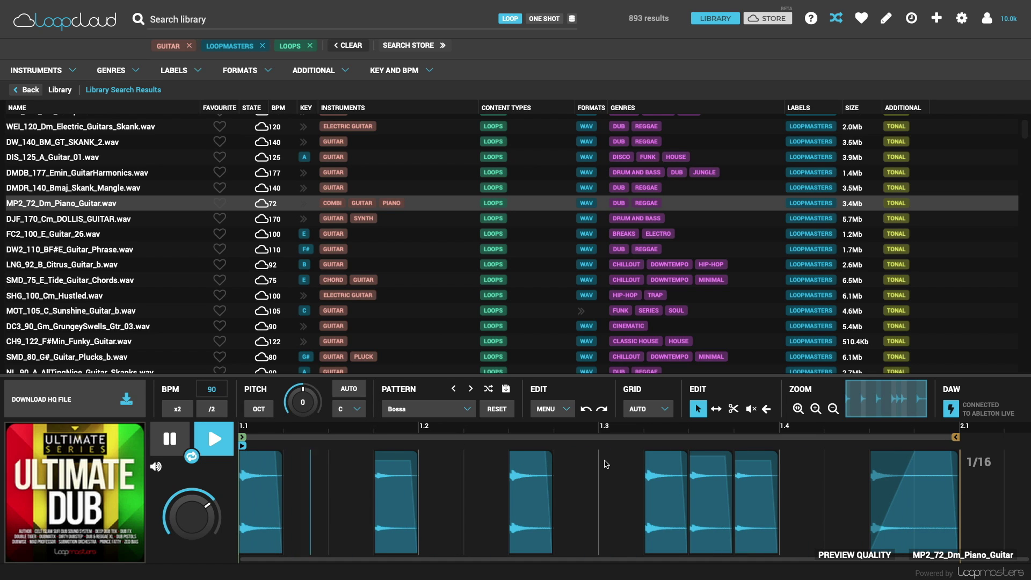
# Reset the guitar loop to Auto, enlarge the waveform, loop only bar 1, and zoom to 1/16
pyautogui.click(497, 409)
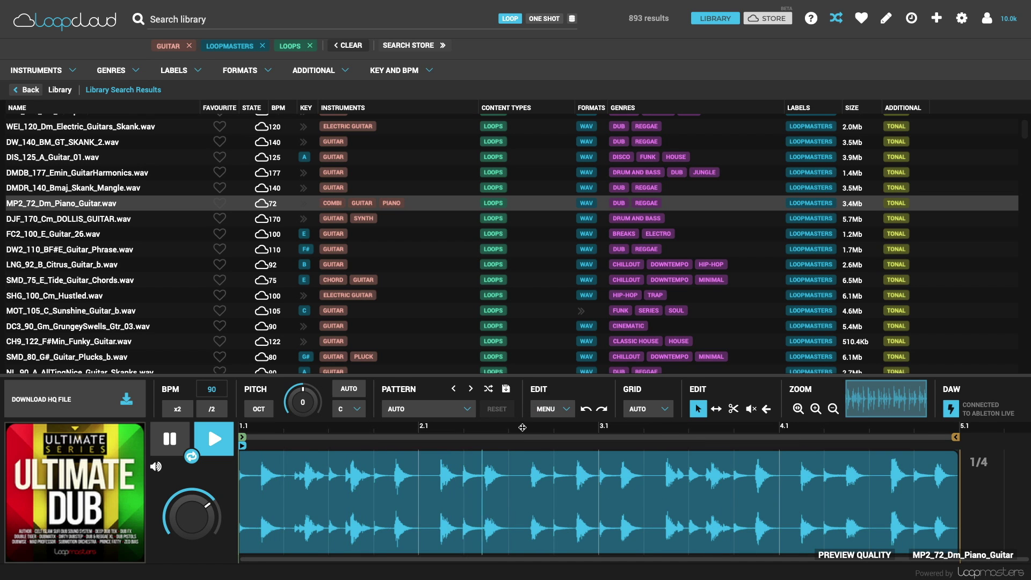
pyautogui.moveTo(439, 377); pyautogui.dragTo(453, 267)
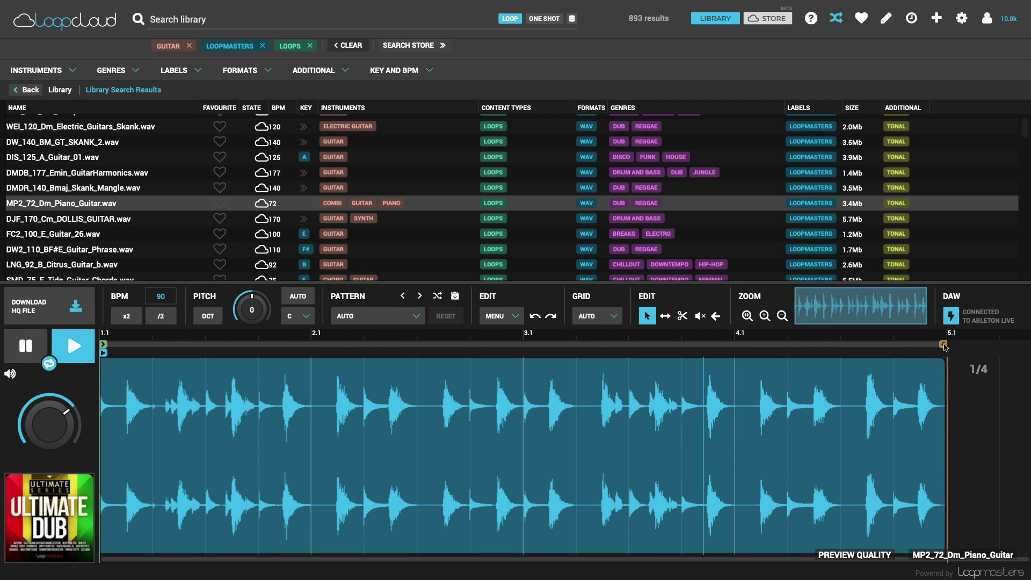
pyautogui.moveTo(944, 344); pyautogui.dragTo(308, 345)
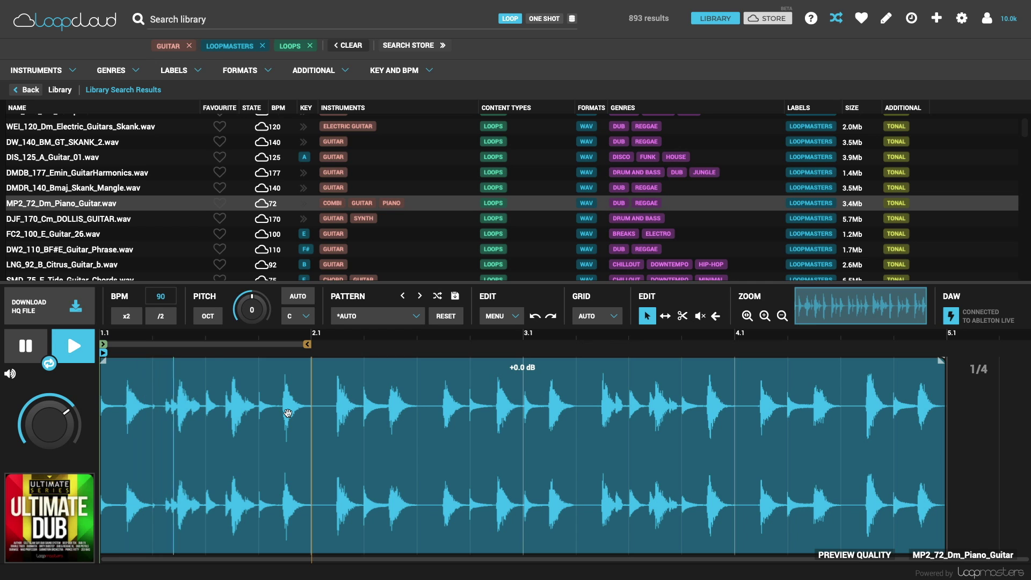
pyautogui.click(765, 317)
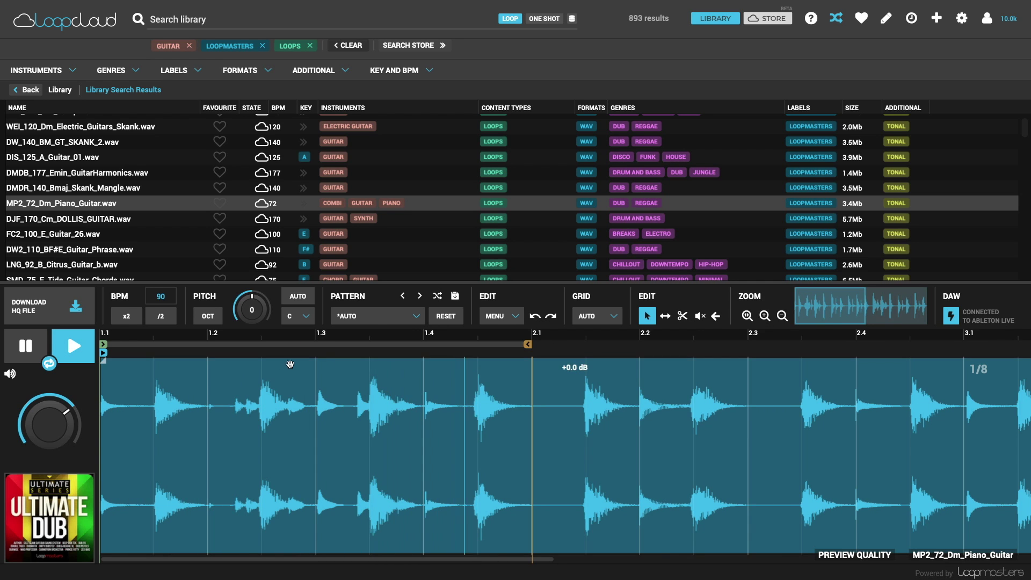
pyautogui.scroll(1, 393, 370)
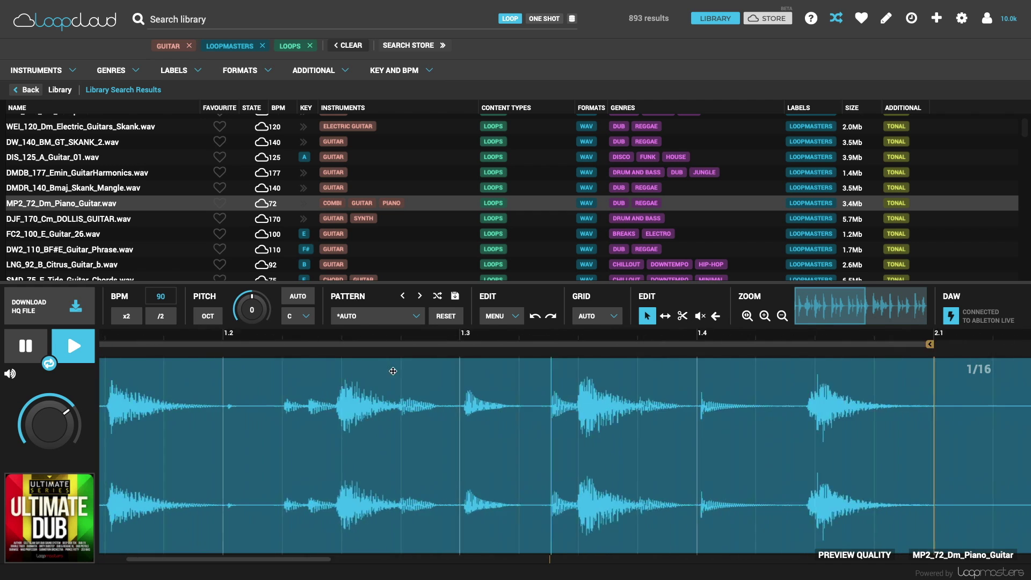
pyautogui.moveTo(394, 371); pyautogui.dragTo(461, 367)
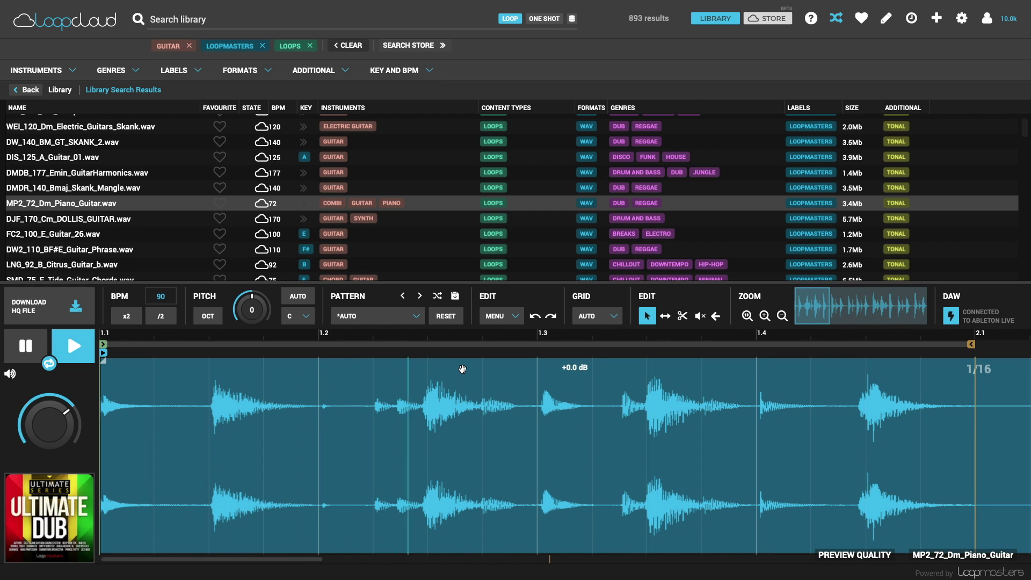
# Cut the first part of the guitar loop's bar into slices with the slice tool
pyautogui.click(682, 317)
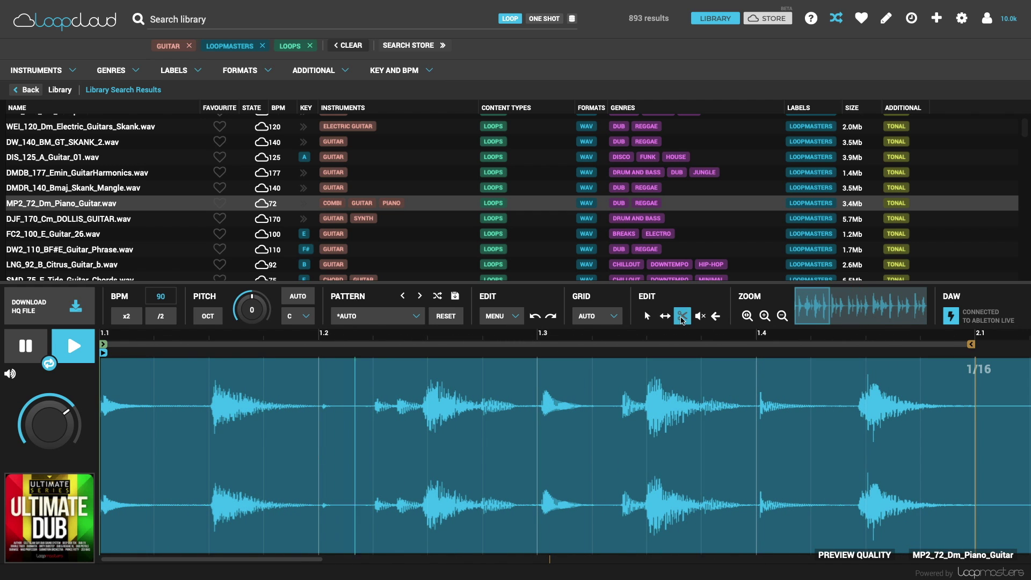
pyautogui.click(319, 428)
pyautogui.click(209, 436)
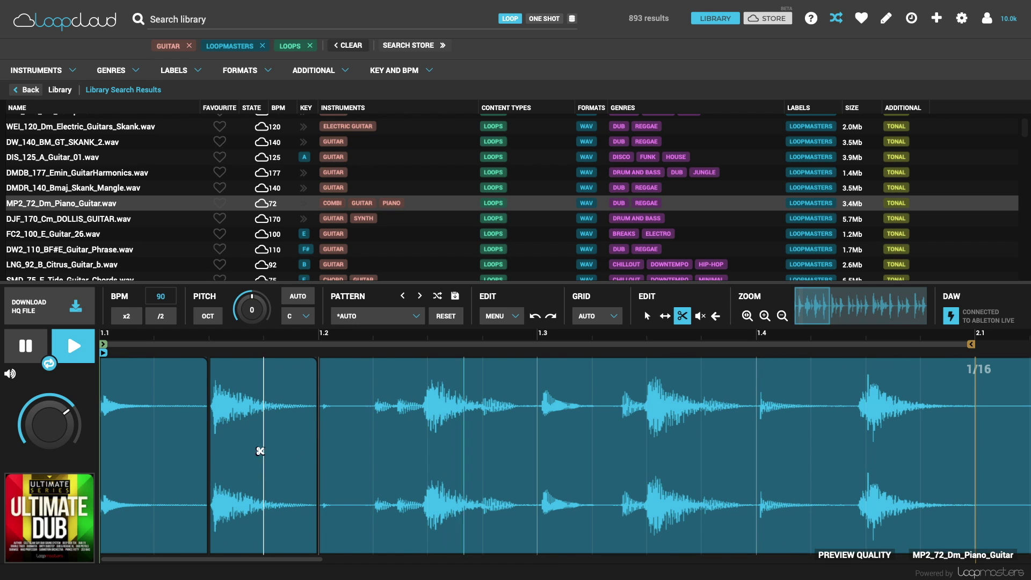
pyautogui.click(425, 454)
pyautogui.click(528, 449)
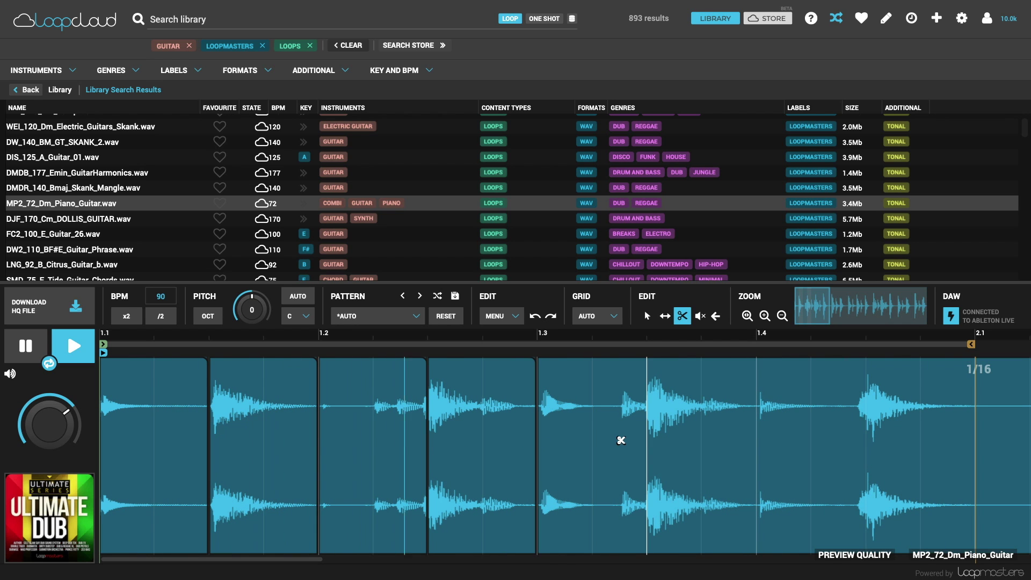
# Split the long final section into more slices, leaving eight equal slices in bar 1
pyautogui.press('1')
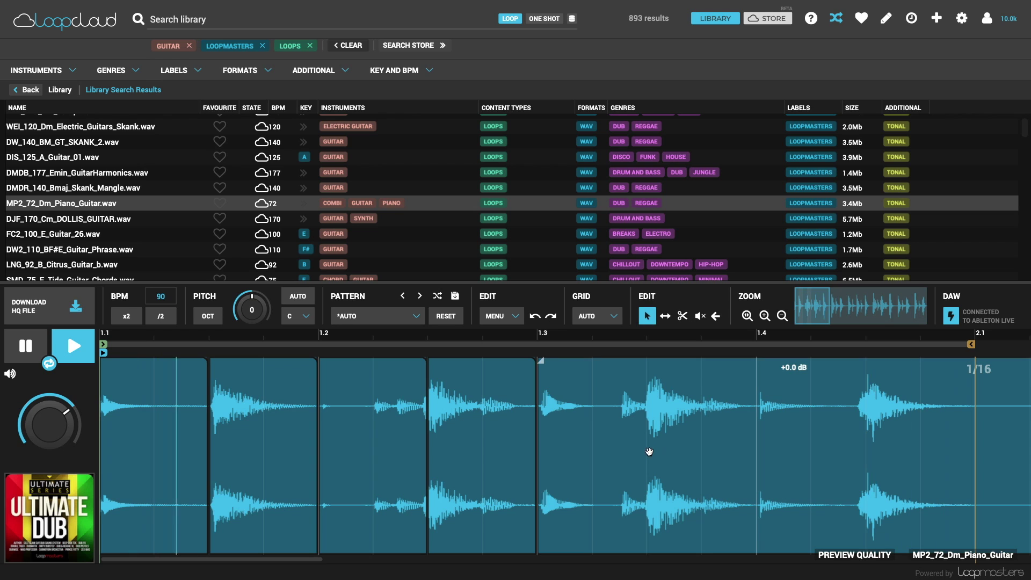
pyautogui.click(765, 449)
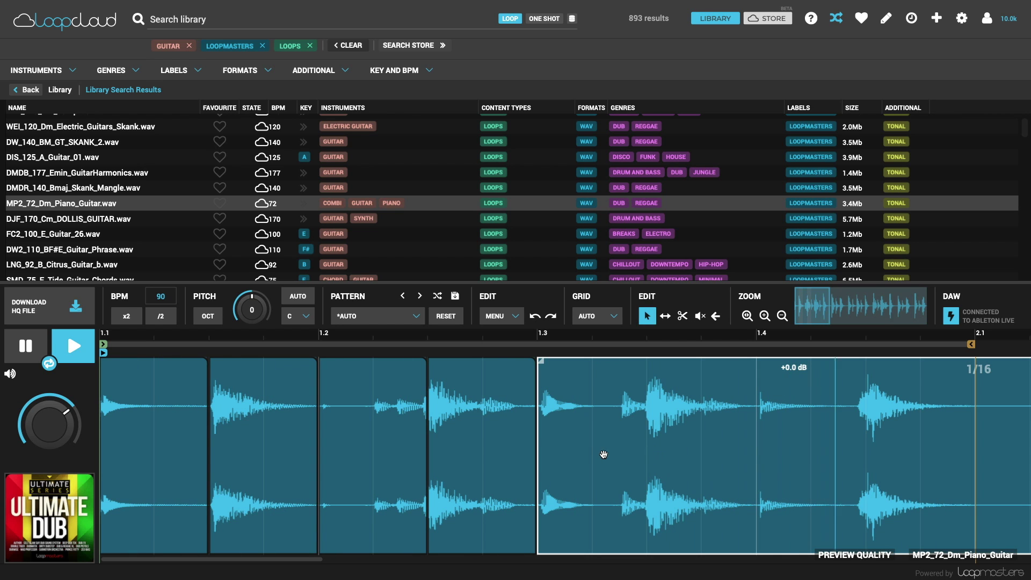
pyautogui.click(645, 451)
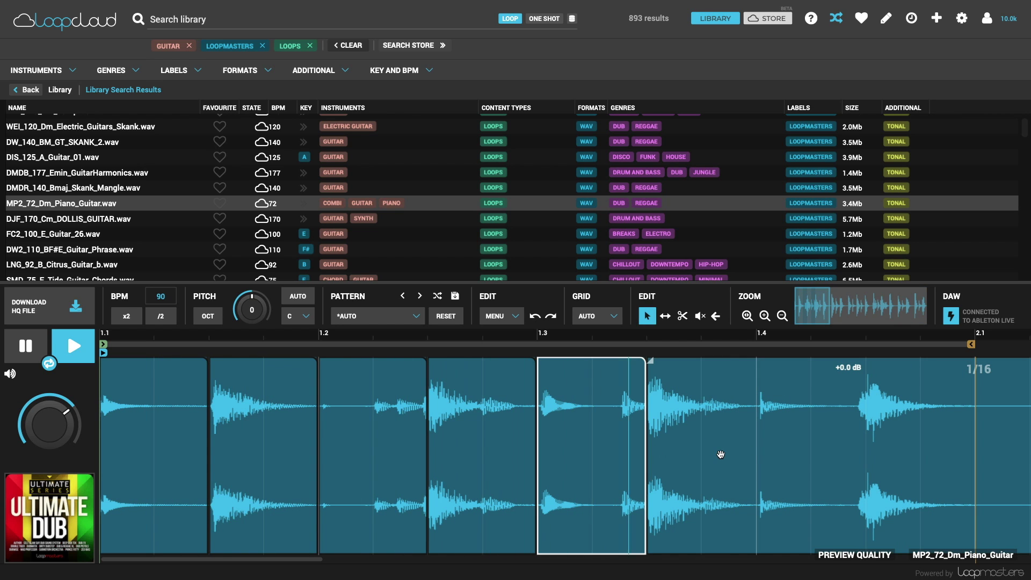
pyautogui.click(756, 451)
pyautogui.click(866, 451)
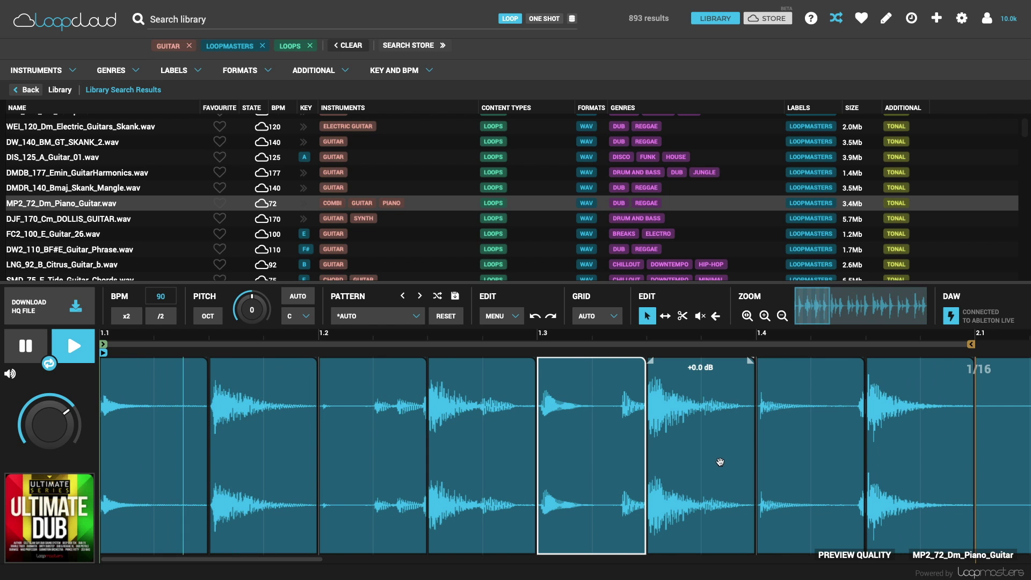
# Select the first four slices as a group
pyautogui.click(154, 403)
pyautogui.click(255, 400)
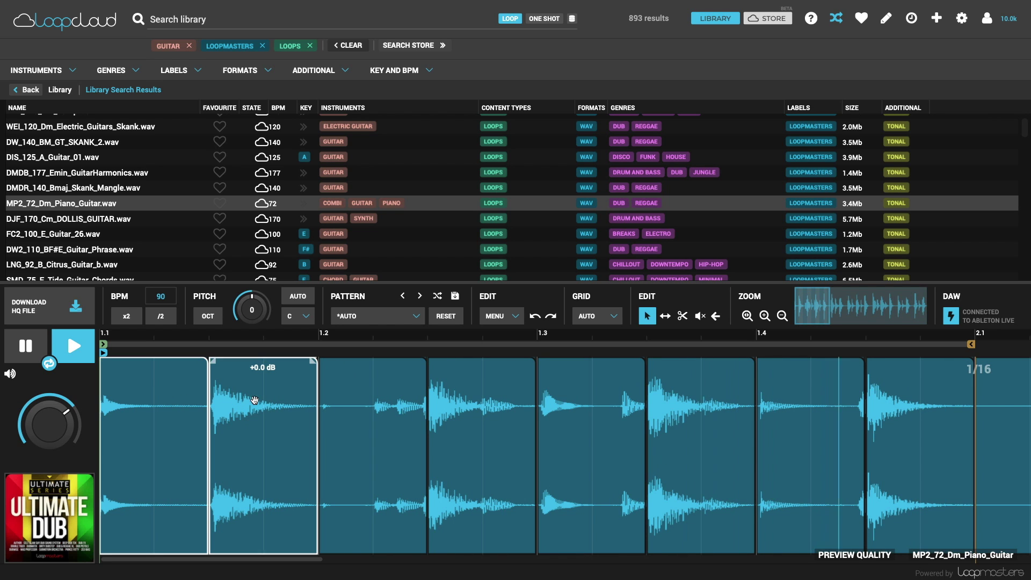
pyautogui.click(372, 427)
pyautogui.click(486, 454)
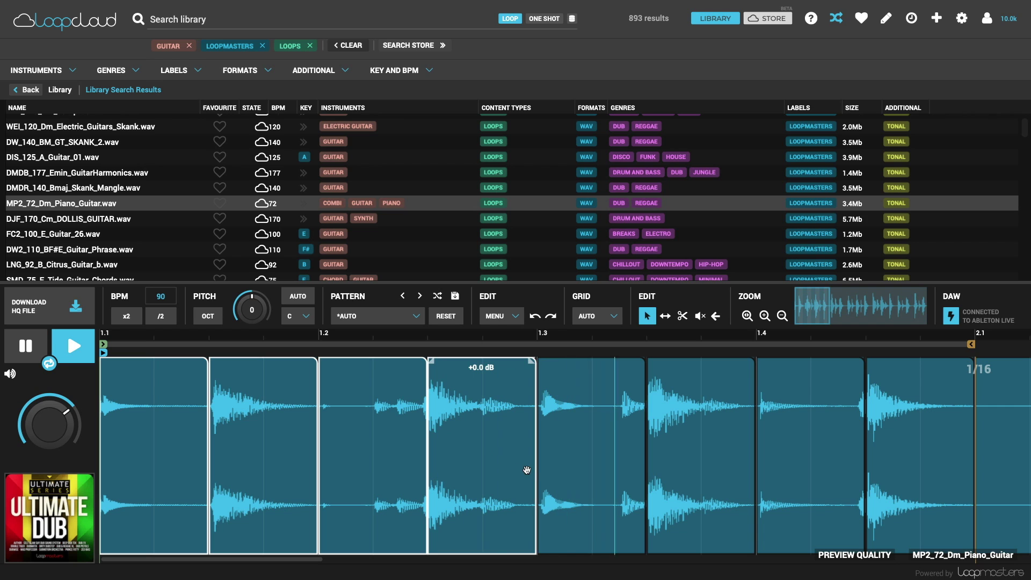
# Shorten the four selected piano slices, set the grid to 1/32, and copy short slices into the gaps
pyautogui.moveTo(536, 469); pyautogui.dragTo(490, 470)
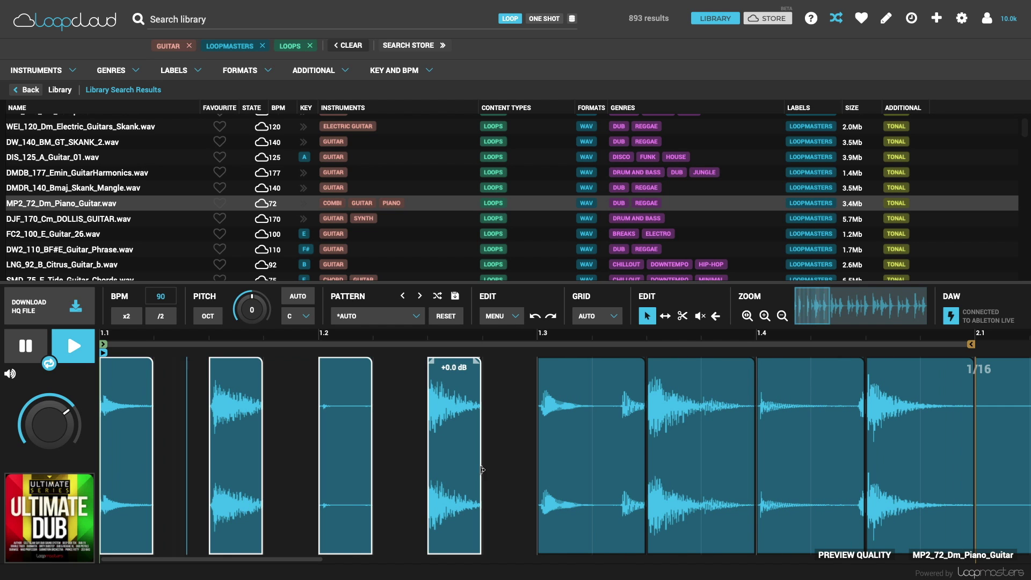
pyautogui.click(624, 361)
pyautogui.click(596, 316)
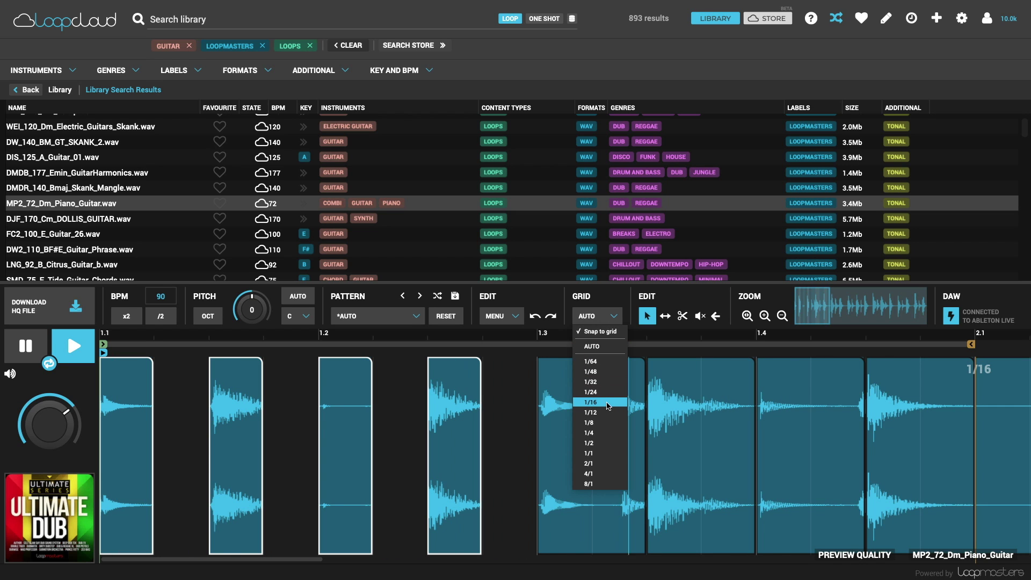
pyautogui.click(601, 382)
pyautogui.moveTo(455, 456)
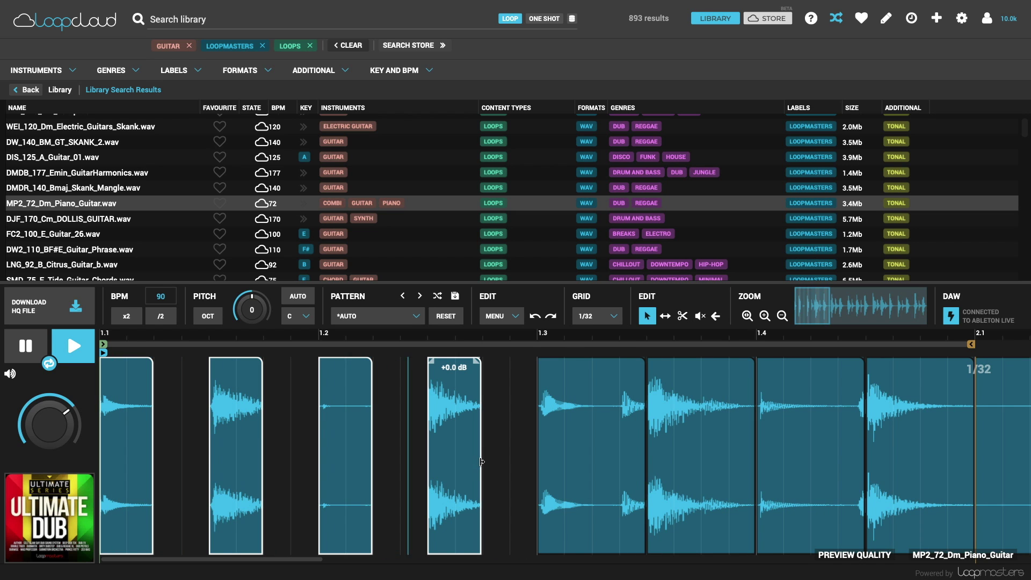
pyautogui.moveTo(481, 462); pyautogui.dragTo(454, 459)
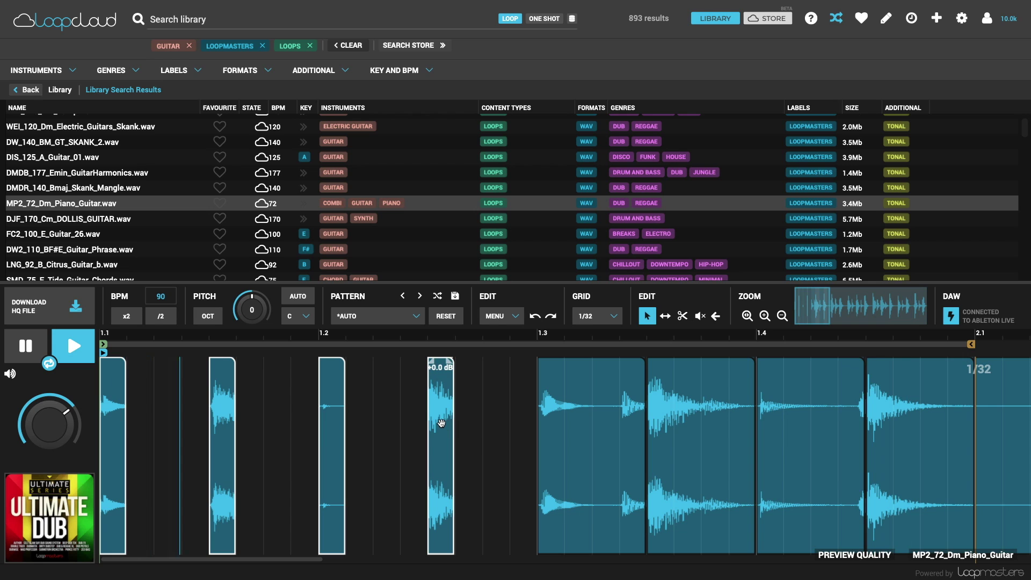
pyautogui.moveTo(441, 422); pyautogui.dragTo(491, 421)
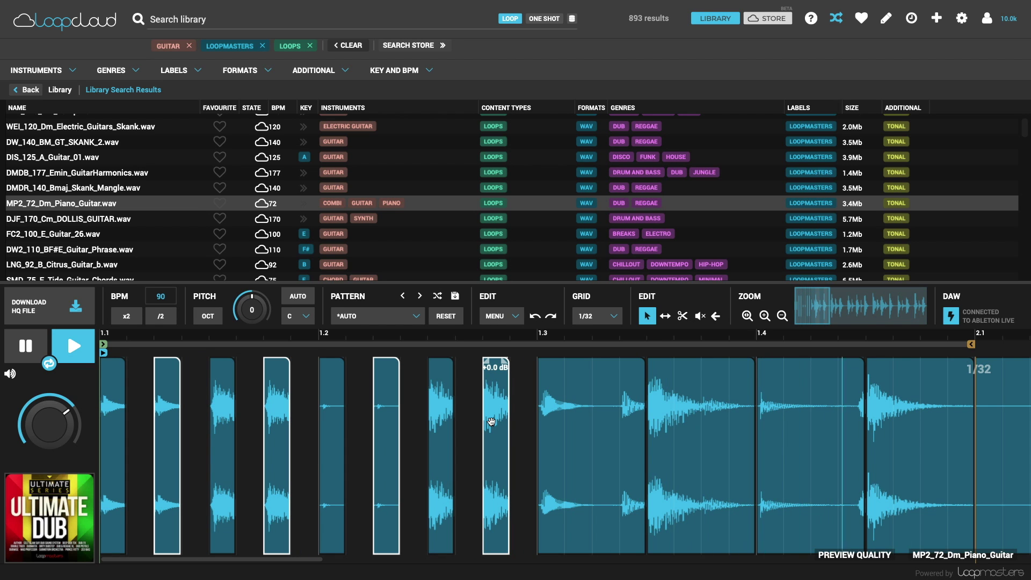
# Toggle snap off and back on at 1/32, narrow and quieten the slices, then undo those edits
pyautogui.click(606, 317)
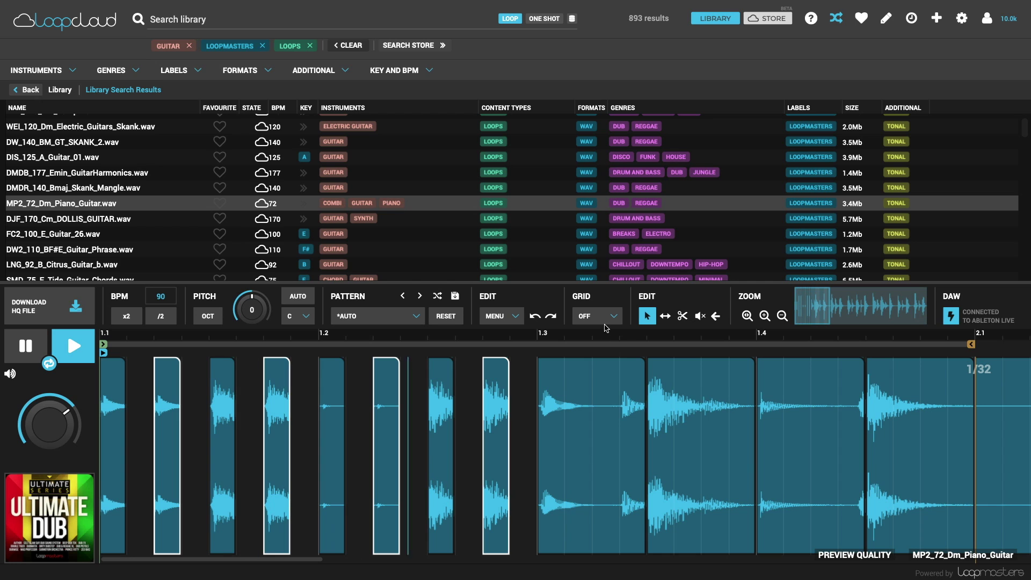
pyautogui.click(606, 321)
pyautogui.click(600, 332)
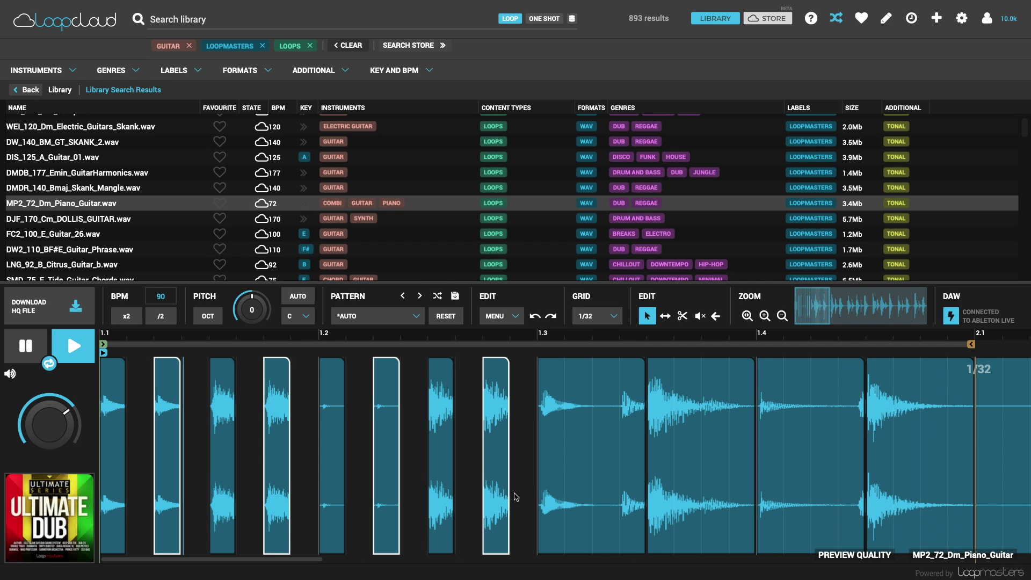
pyautogui.moveTo(509, 490)
pyautogui.mouseDown()
pyautogui.moveTo(493, 491)
pyautogui.moveTo(508, 491)
pyautogui.mouseUp()
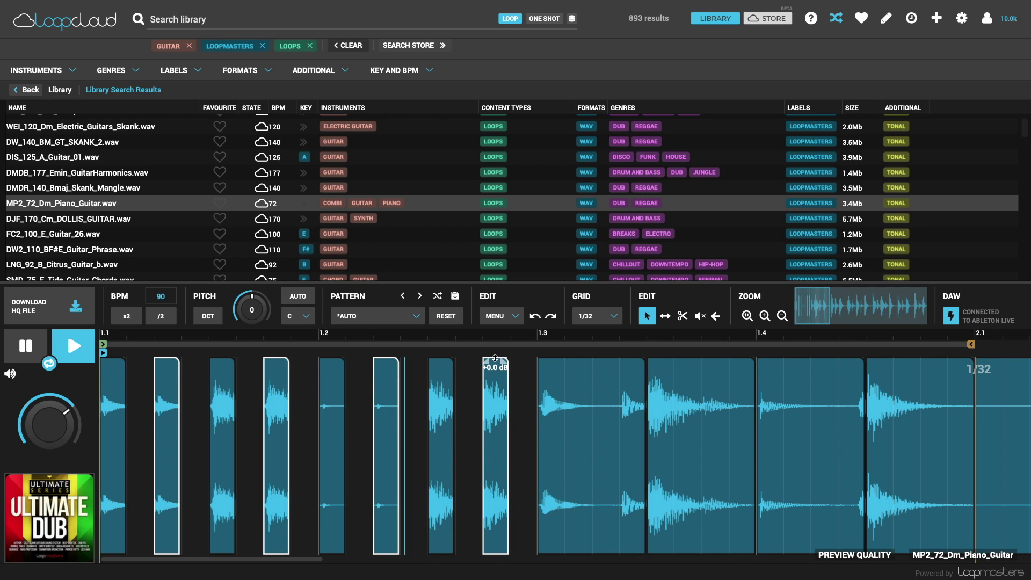
pyautogui.moveTo(496, 359); pyautogui.dragTo(496, 373)
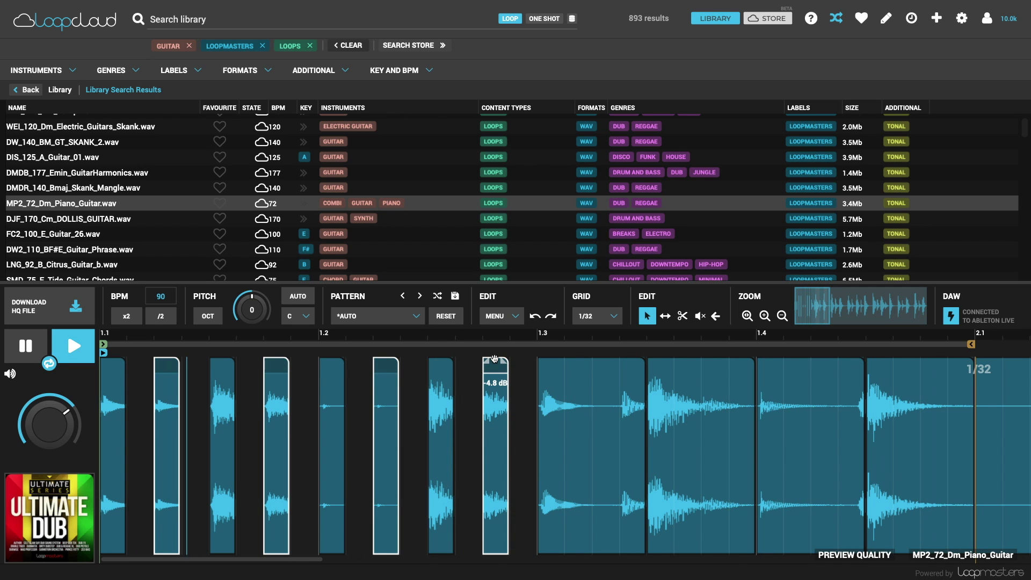
pyautogui.hotkey('ctrl', 'z')
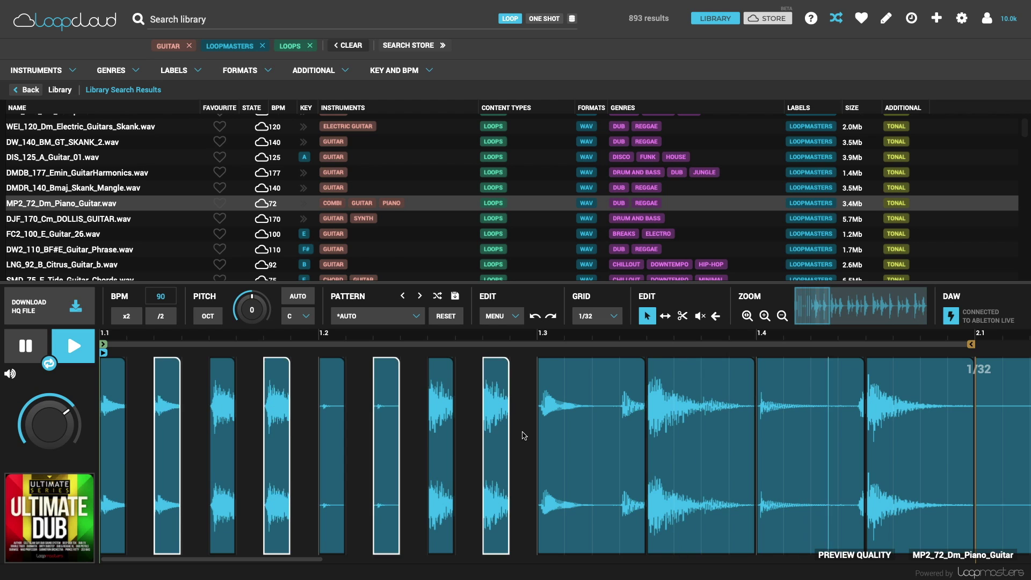
pyautogui.hotkey('ctrl', 'z')
pyautogui.hotkey('ctrl', 'z')
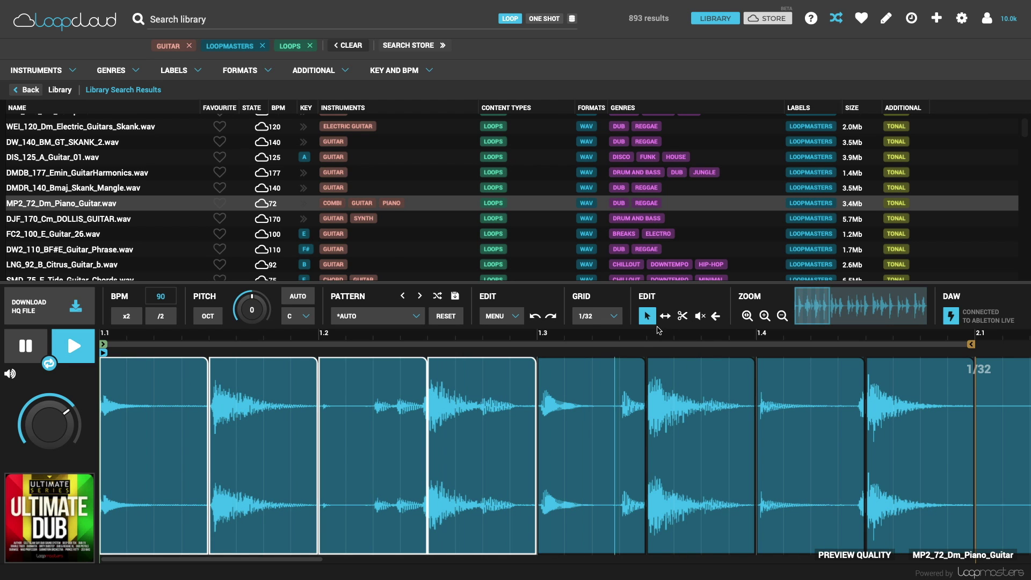
# Reverse the second and fourth piano slices
pyautogui.click(716, 318)
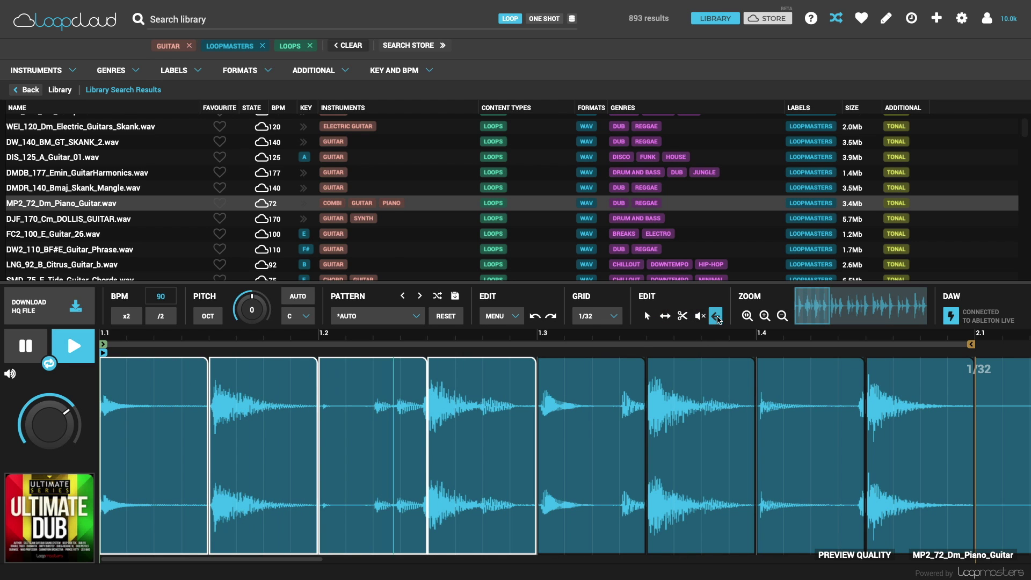
pyautogui.click(253, 456)
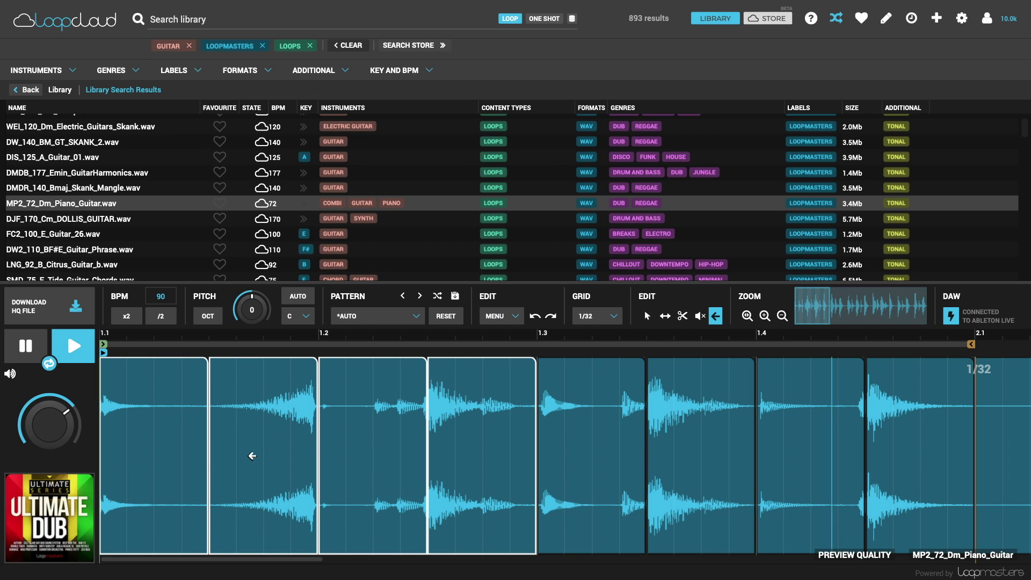
pyautogui.click(480, 448)
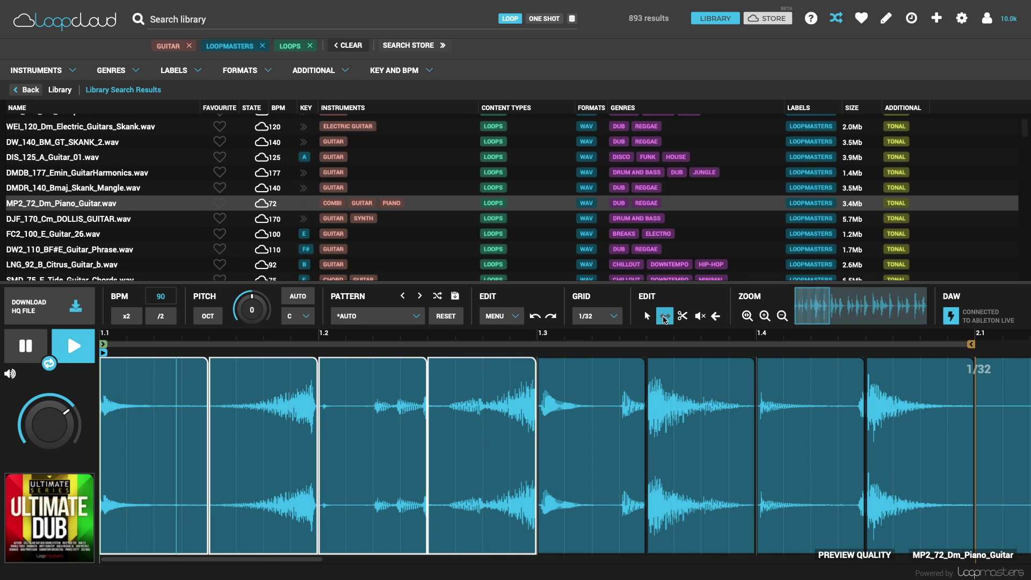
# Slide the audio inside the sixth and eighth slices later with the slip tool
pyautogui.press('w')
pyautogui.moveTo(681, 475); pyautogui.dragTo(725, 473)
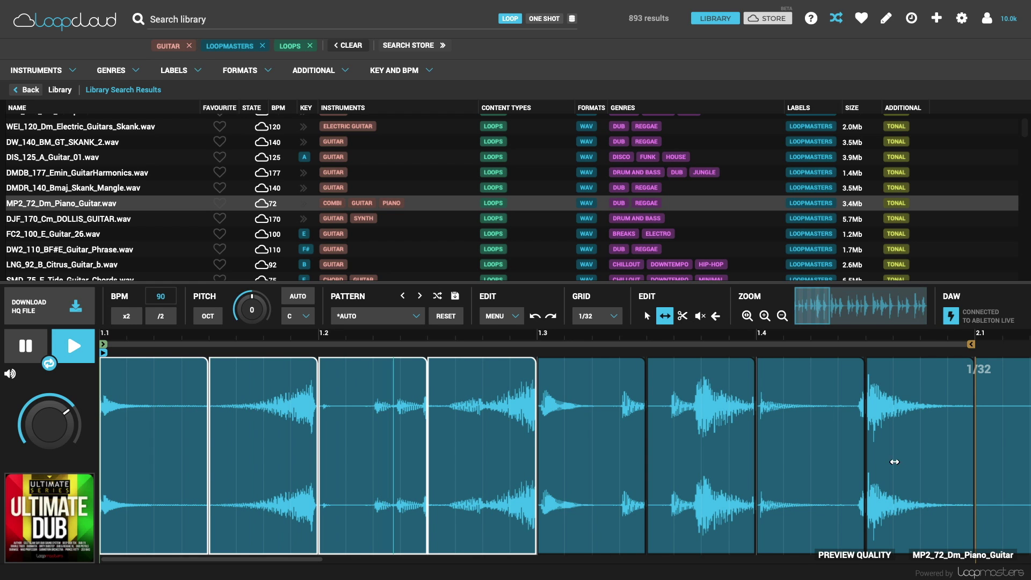
pyautogui.moveTo(893, 459)
pyautogui.mouseDown()
pyautogui.moveTo(954, 460)
pyautogui.moveTo(932, 461)
pyautogui.mouseUp()
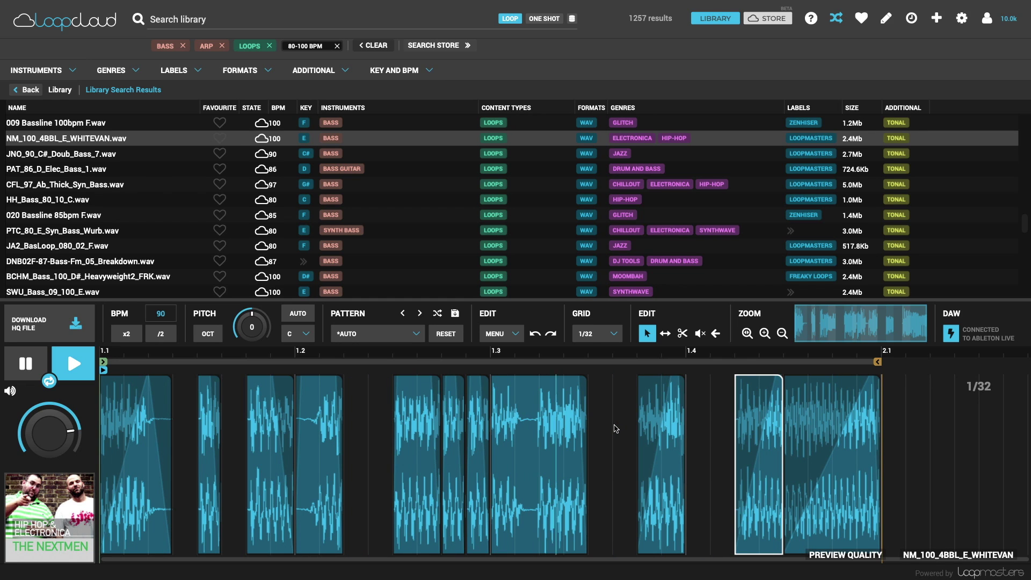
pyautogui.scroll(-1, 54, 222)
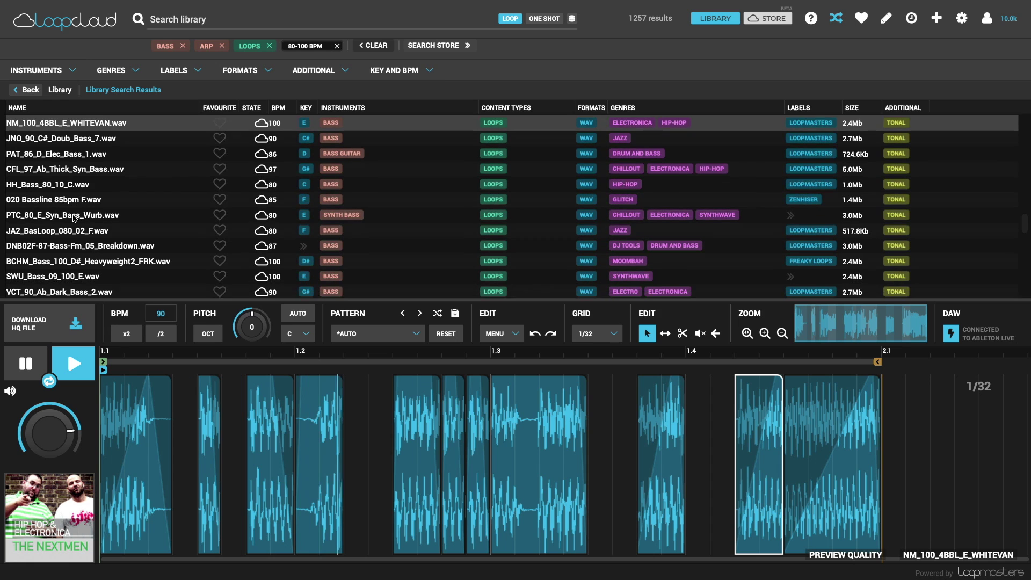
# Preview 020 Bassline 85bpm F, JA2_BasLoop_080_02_F and BCHM_Bass_100_D#_Heavyweight2_FRK through the sliced pattern
pyautogui.click(66, 196)
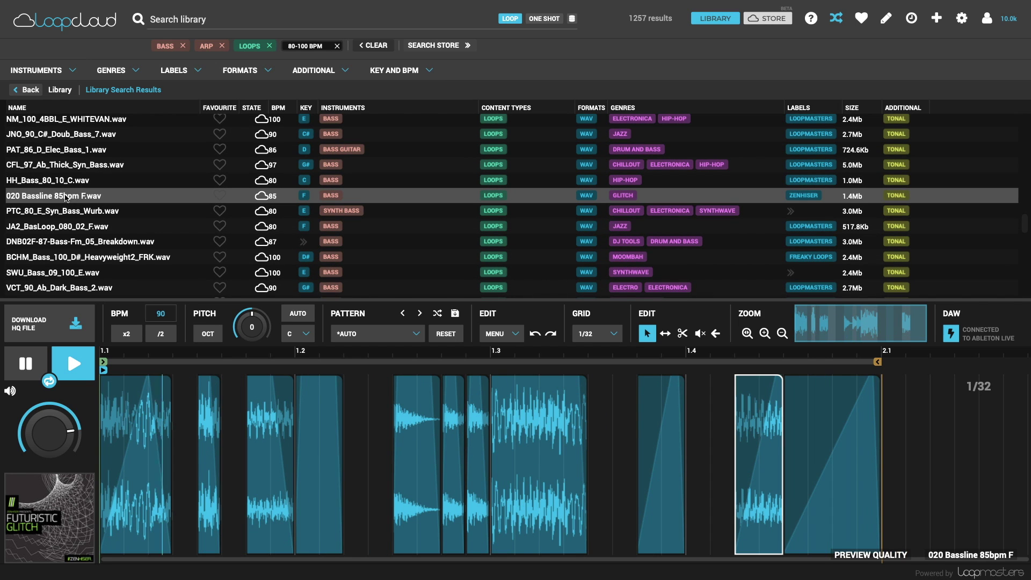
pyautogui.scroll(-2, 148, 207)
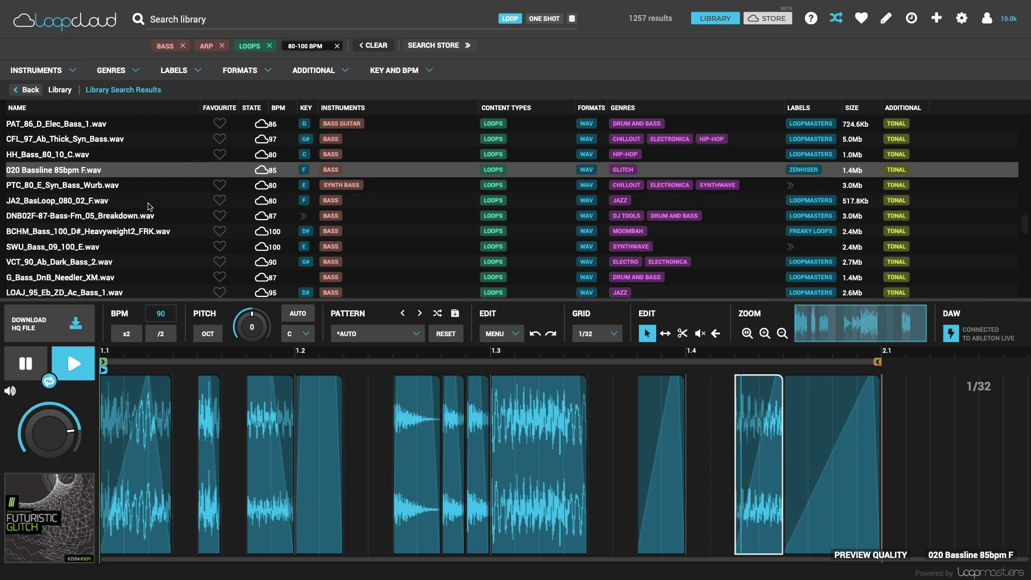
pyautogui.click(84, 202)
pyautogui.scroll(-1, 97, 201)
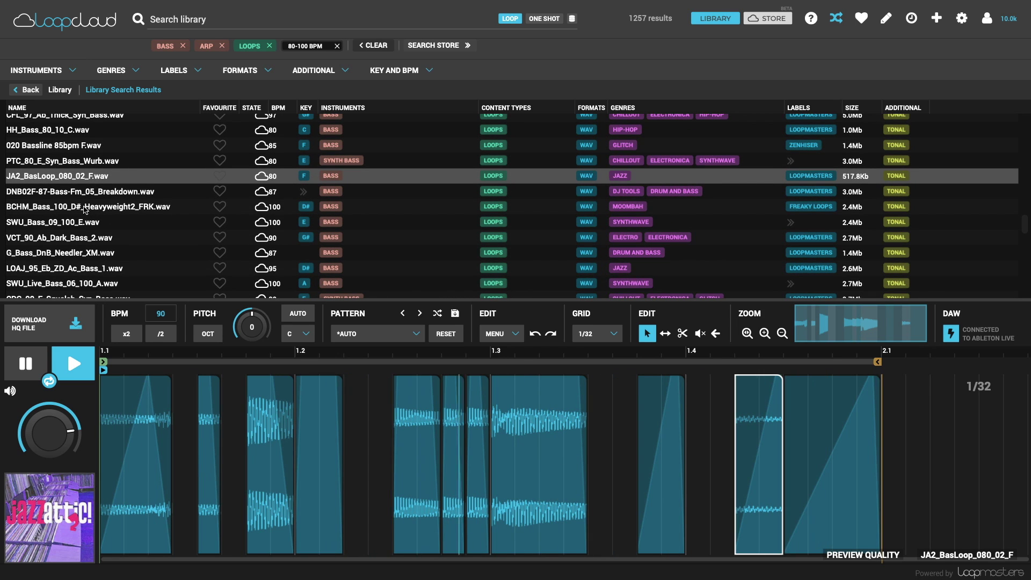
pyautogui.click(84, 207)
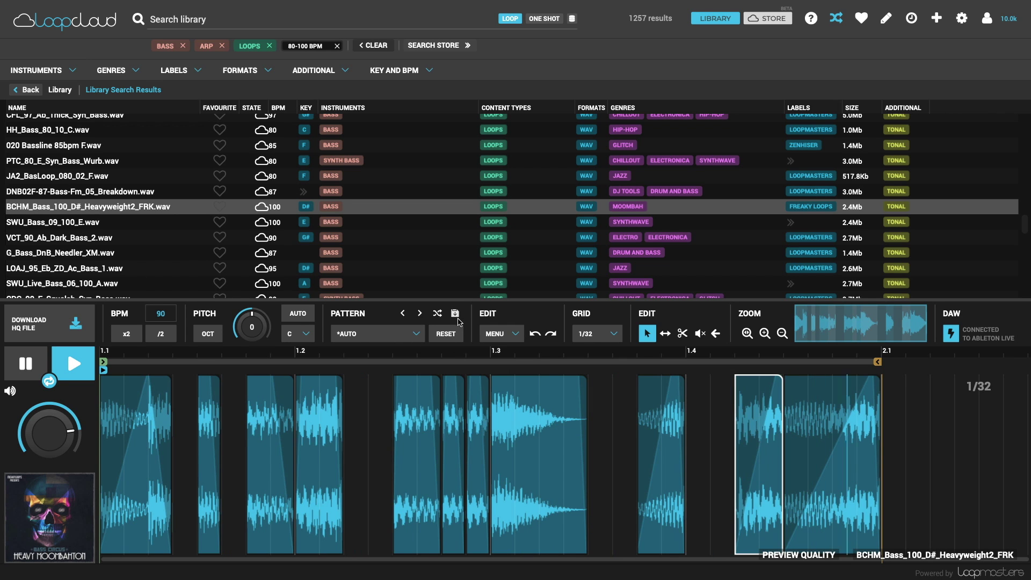
# Save the pattern as 'My 1-bar bass', try 3 Bars, reapply the preset, and audition JA2_BasLoop_080_02_F
pyautogui.click(455, 315)
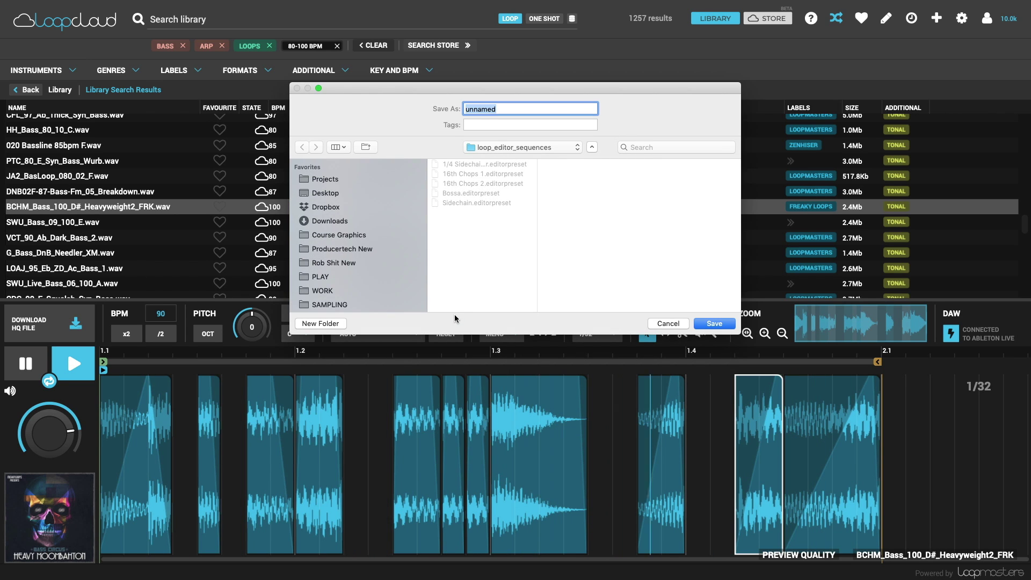
pyautogui.write('My 1-')
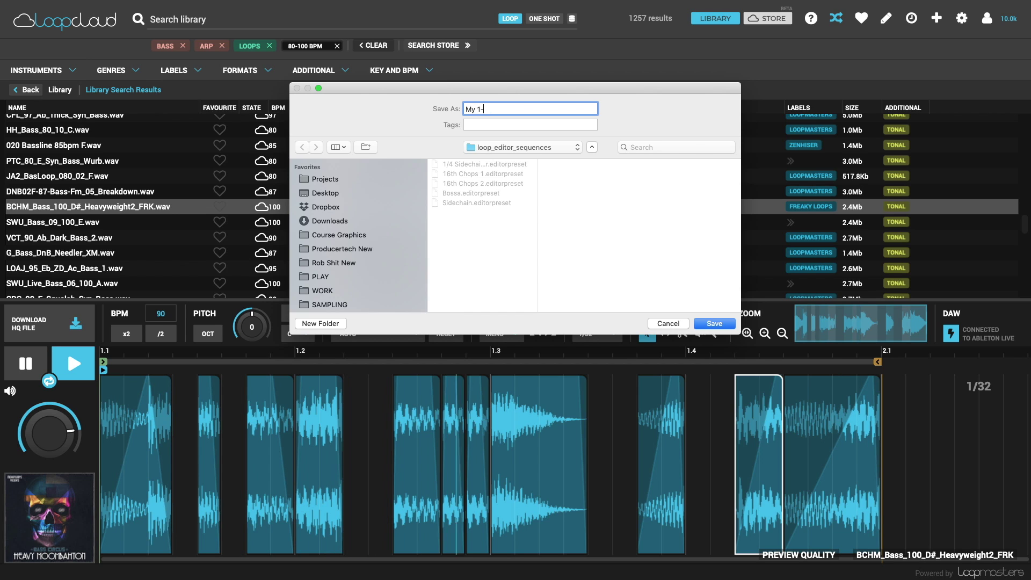
pyautogui.write('bass')
pyautogui.press('Return')
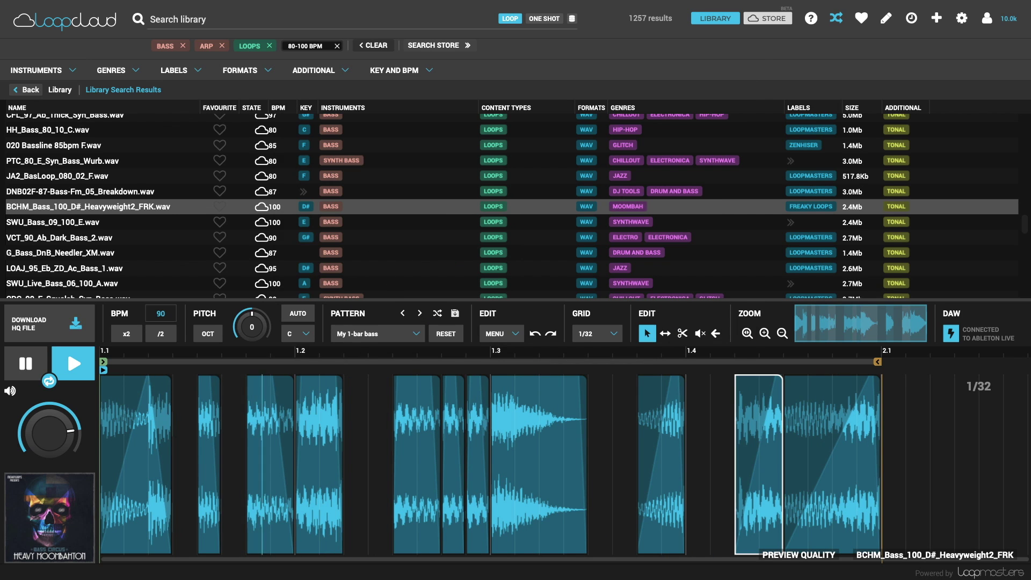
pyautogui.click(377, 334)
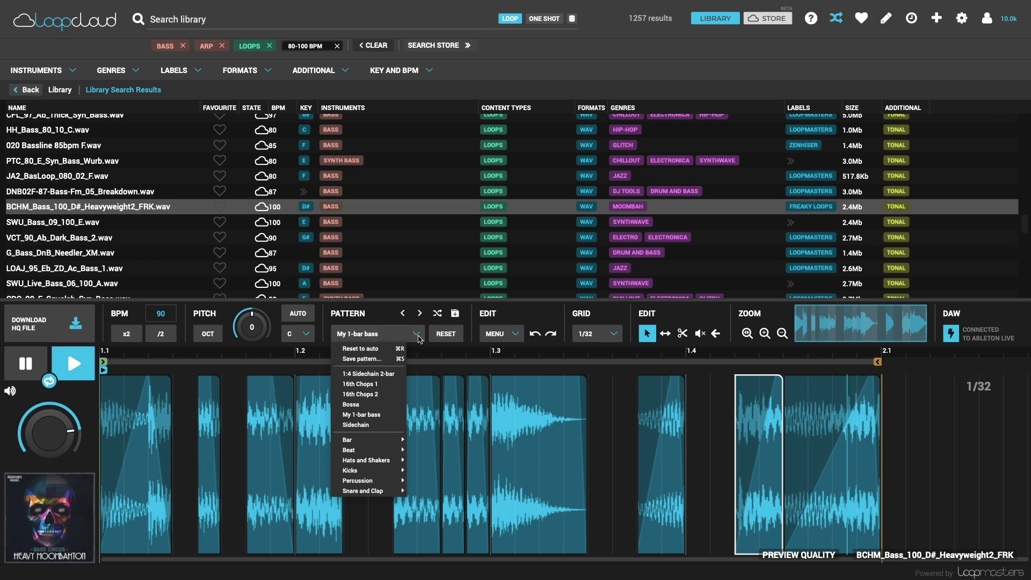
pyautogui.click(418, 433)
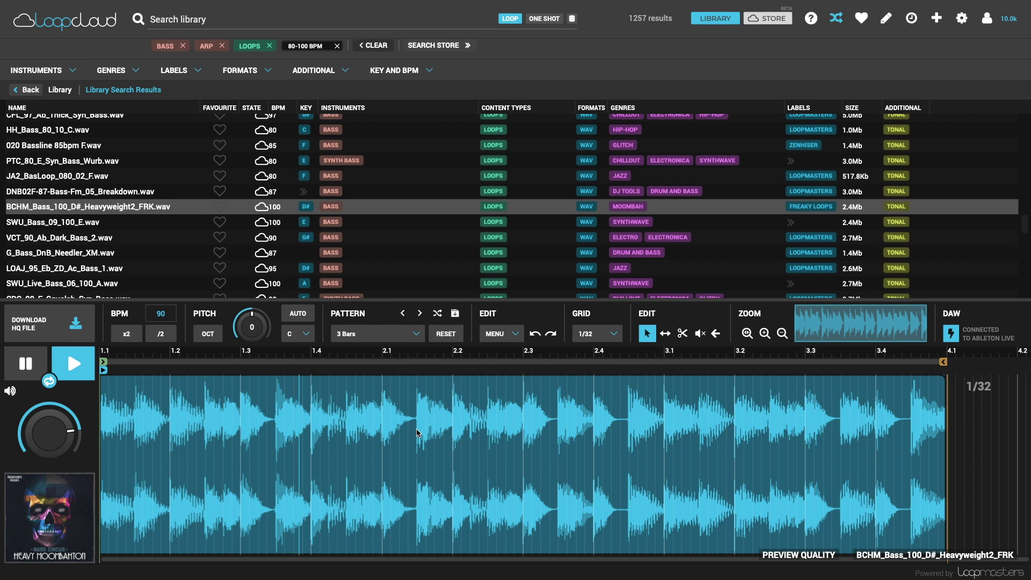
pyautogui.click(404, 334)
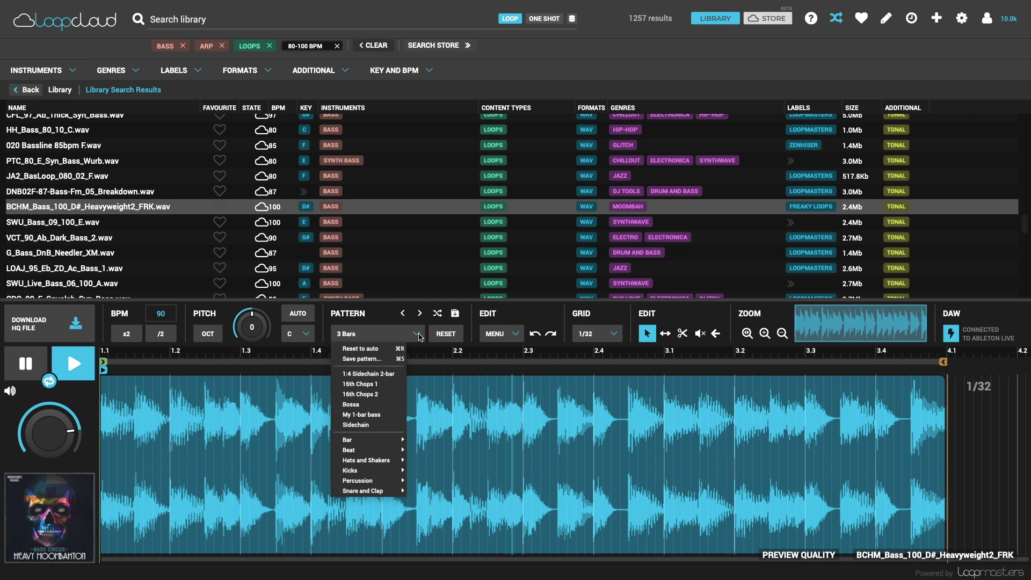
pyautogui.click(383, 414)
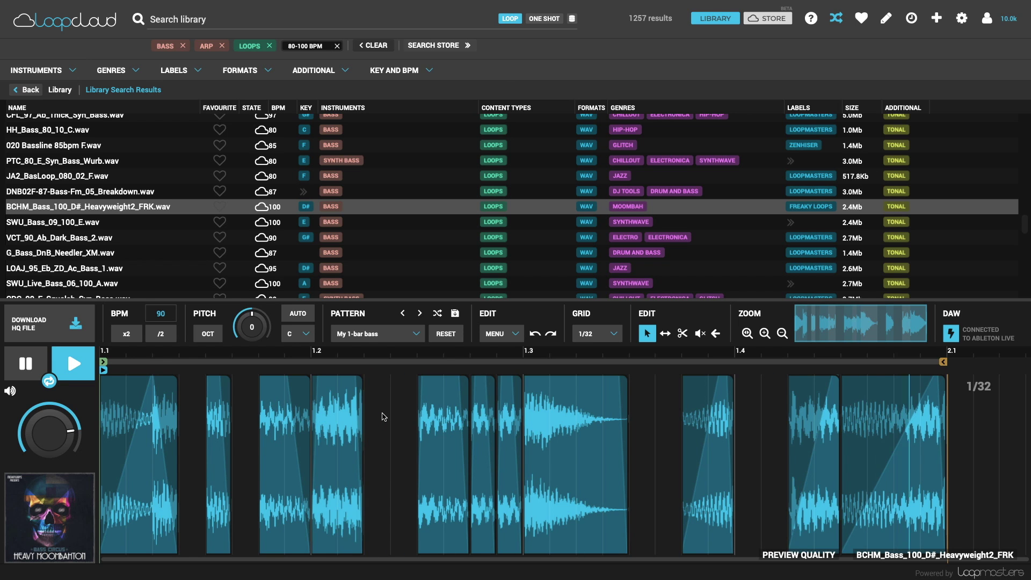
pyautogui.click(474, 176)
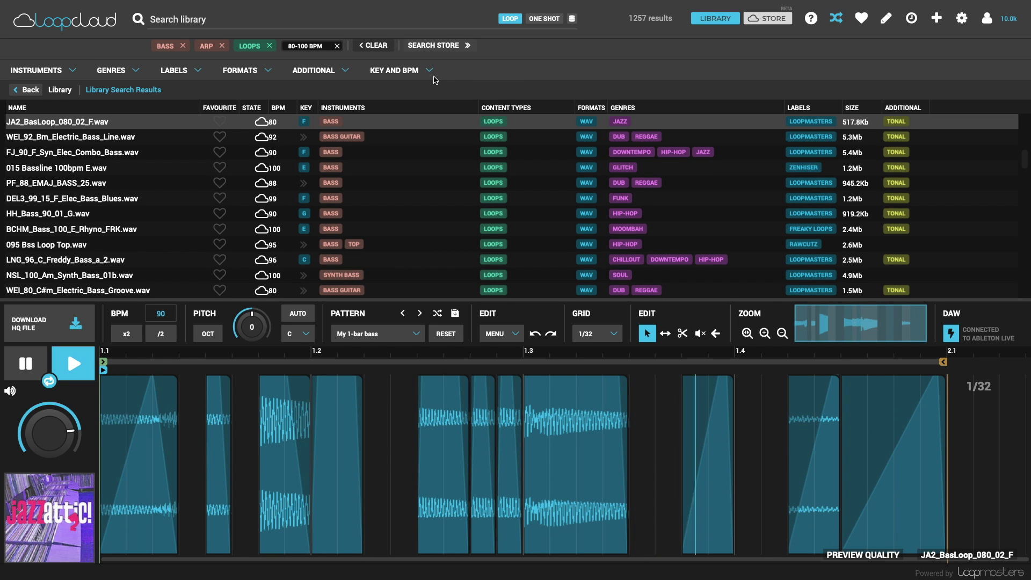
# Audition the TGS FatArp and LightArp store loops with shuffle on, then remove the BASS tag
pyautogui.click(441, 46)
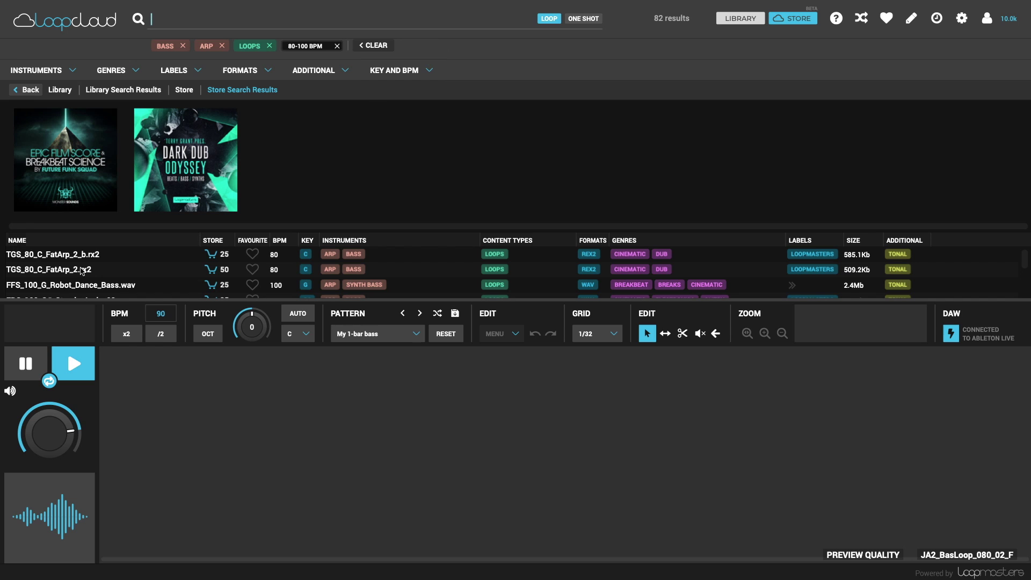
pyautogui.click(59, 256)
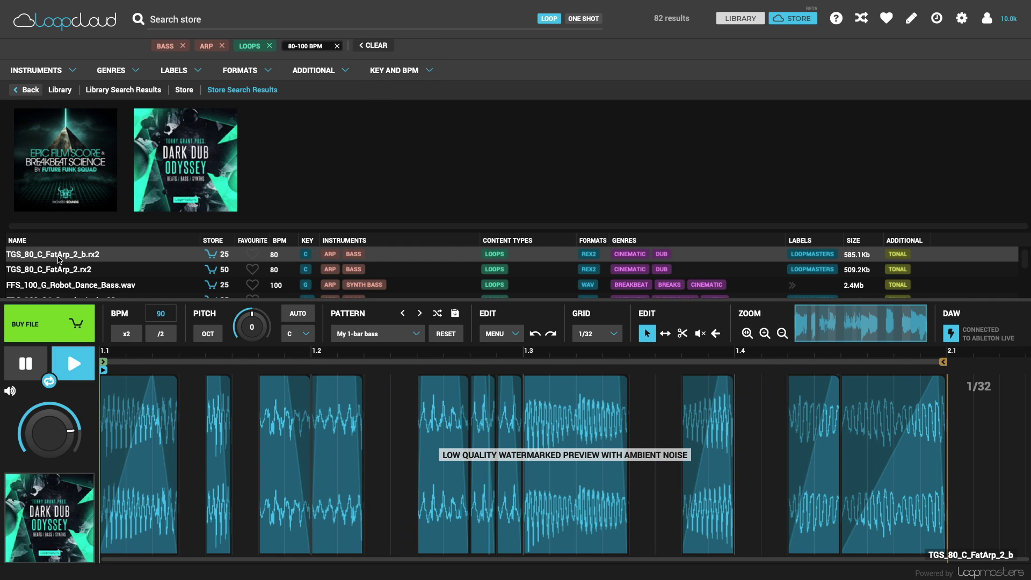
pyautogui.press('Down')
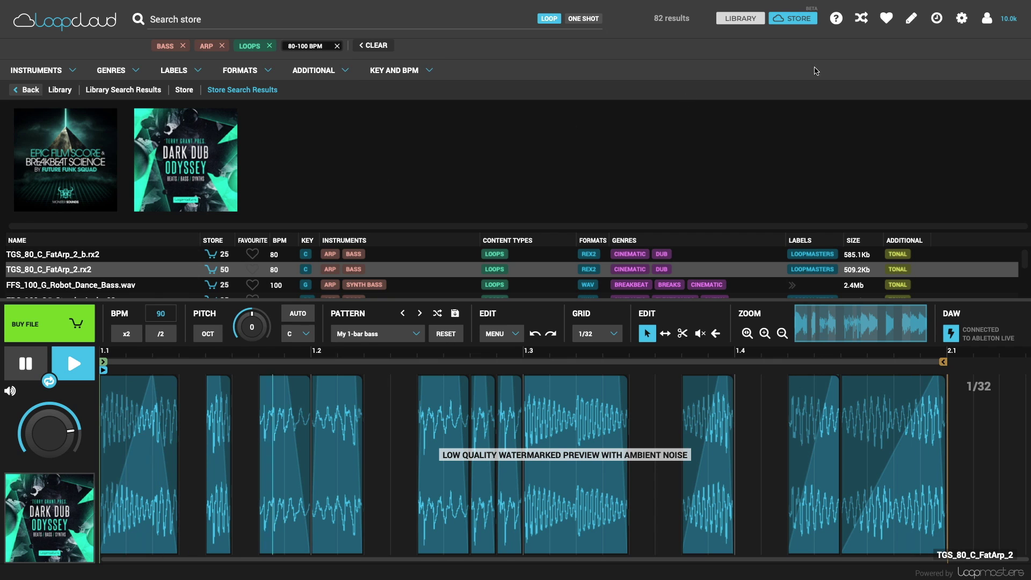
pyautogui.click(861, 20)
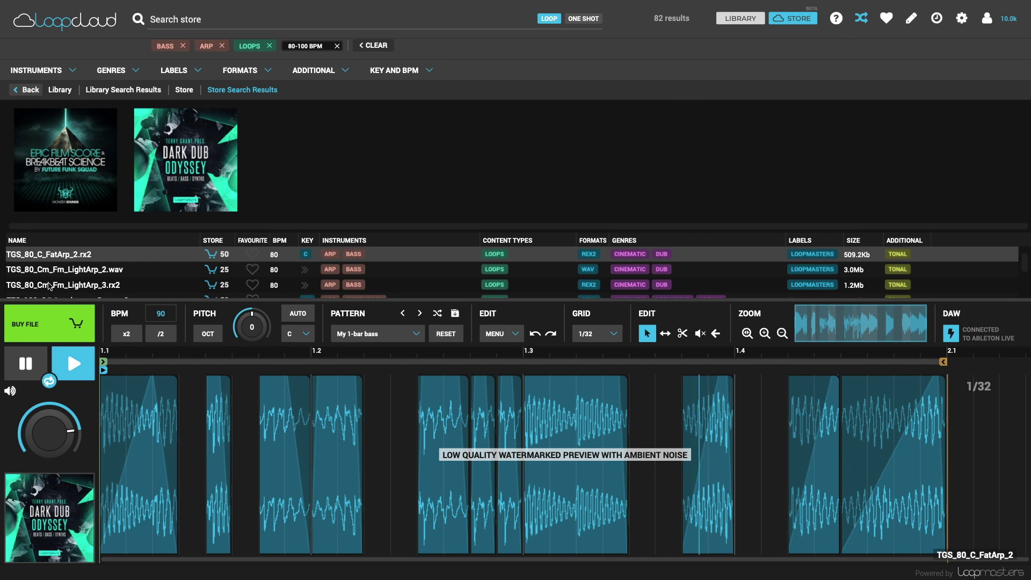
pyautogui.press('Down')
pyautogui.scroll(-1, 51, 275)
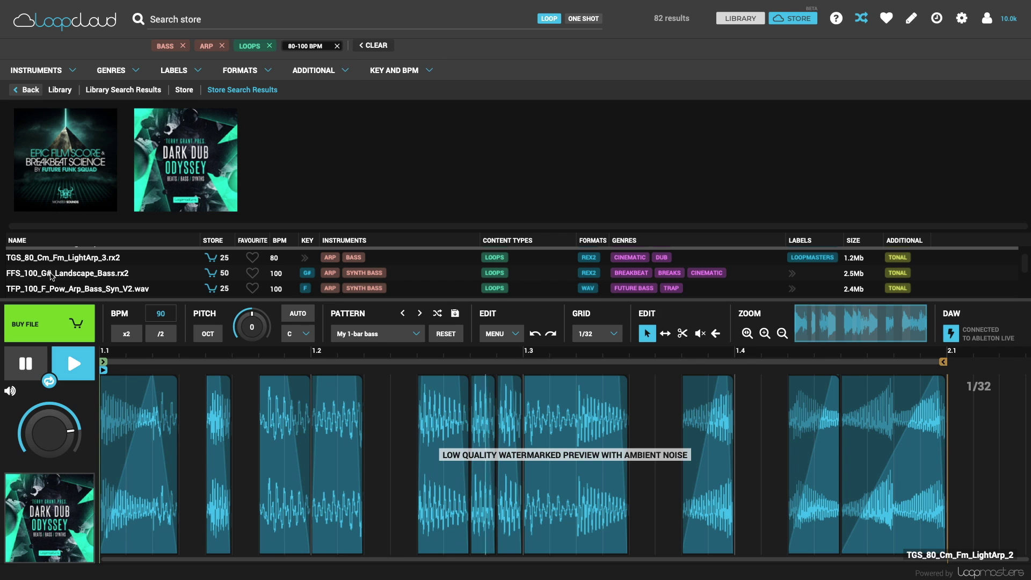
pyautogui.click(185, 46)
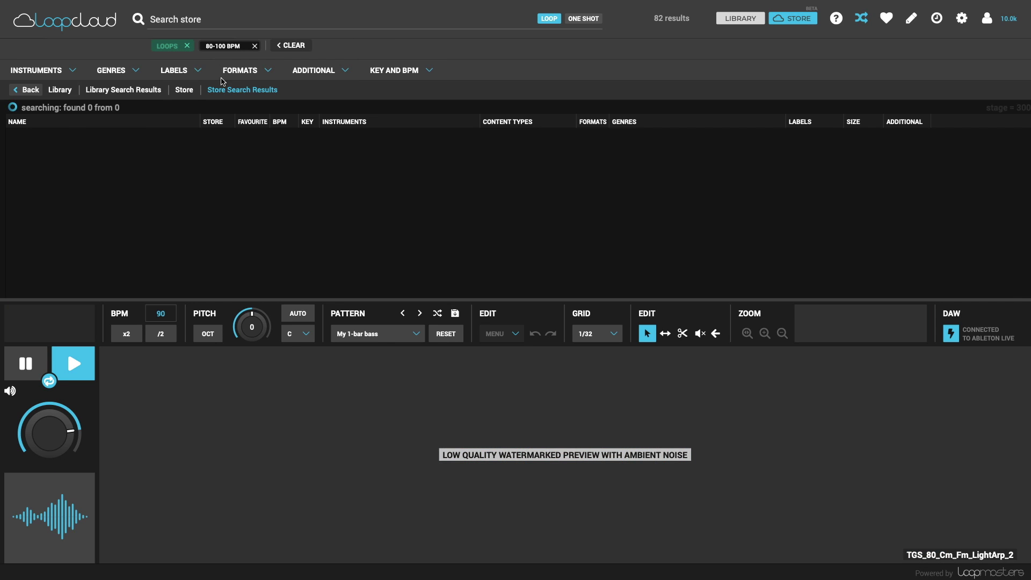
# Audition SVFB Melody and UGE Synth Paris, buy BB_100_C7_HSEC_Saxmachine, and drag it into Live
pyautogui.press('Down')
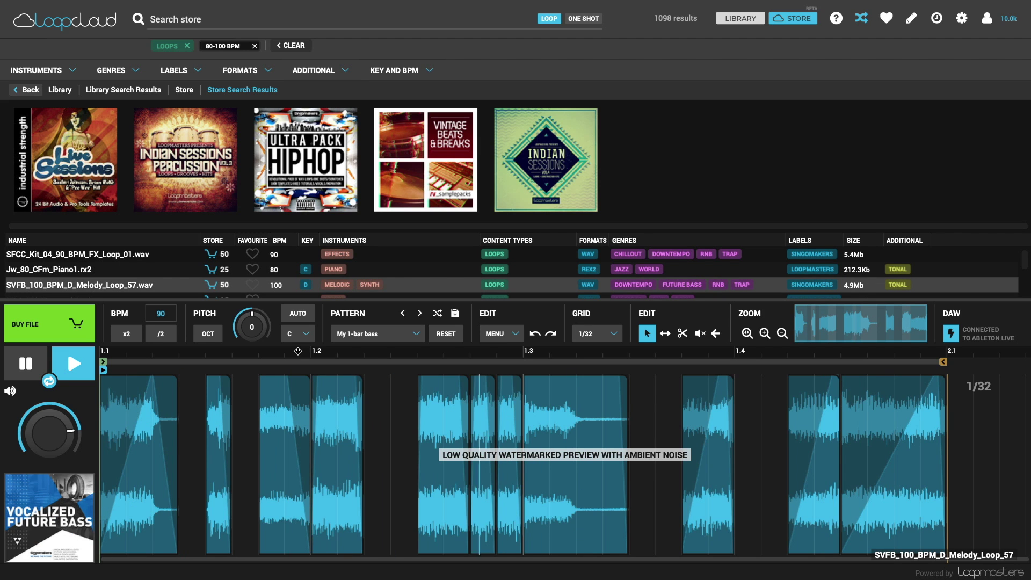
pyautogui.press('Down')
pyautogui.press('Down')
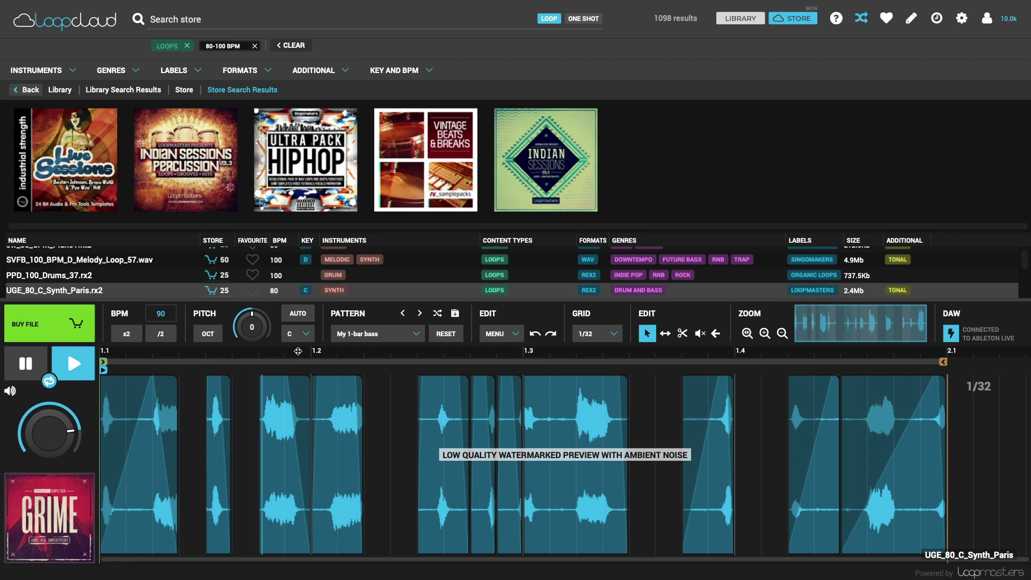
pyautogui.press('Down')
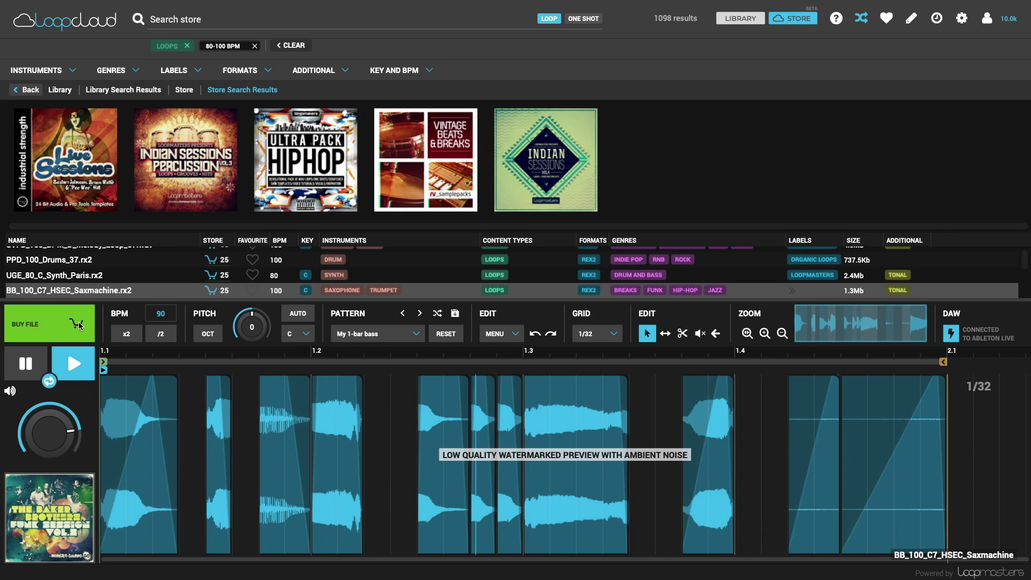
pyautogui.click(78, 325)
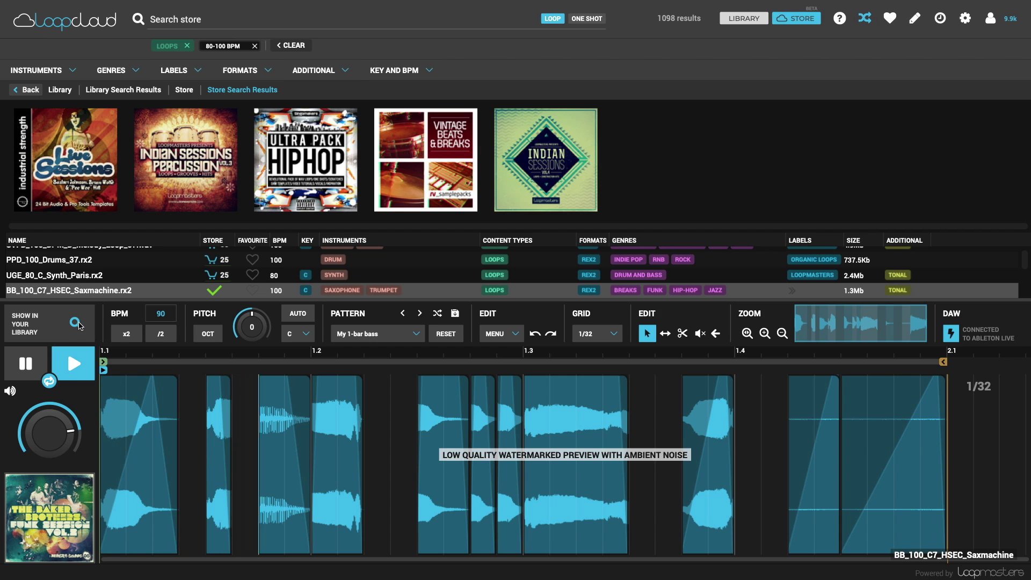
pyautogui.moveTo(61, 333); pyautogui.dragTo(687, 35)
# Play the sax clip on Live's track 7, adjust its fader, and open Loopcloud's Preferences
pyautogui.press('super+Tab')
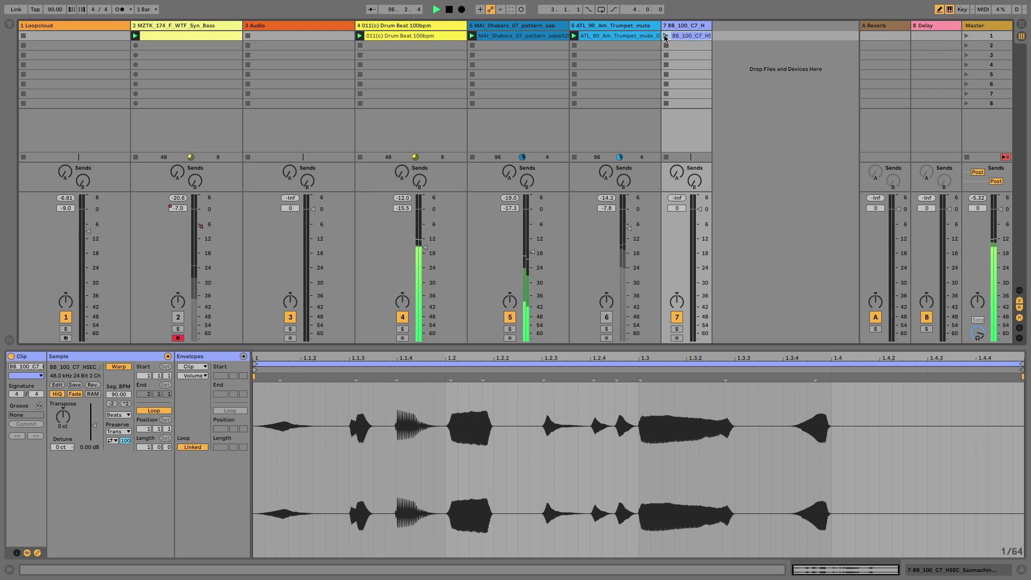
pyautogui.click(666, 35)
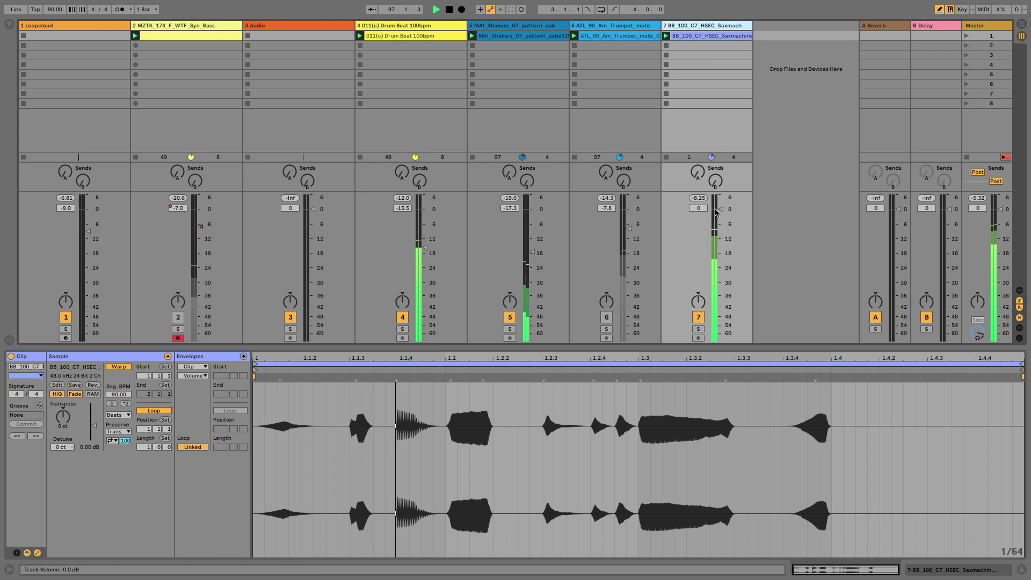
pyautogui.moveTo(720, 209); pyautogui.dragTo(720, 216)
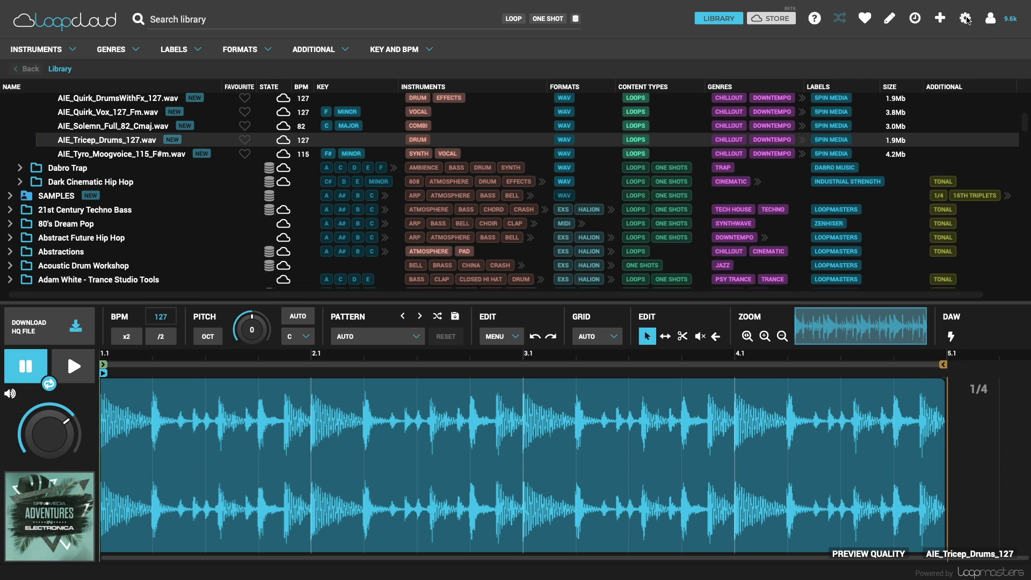
pyautogui.click(965, 19)
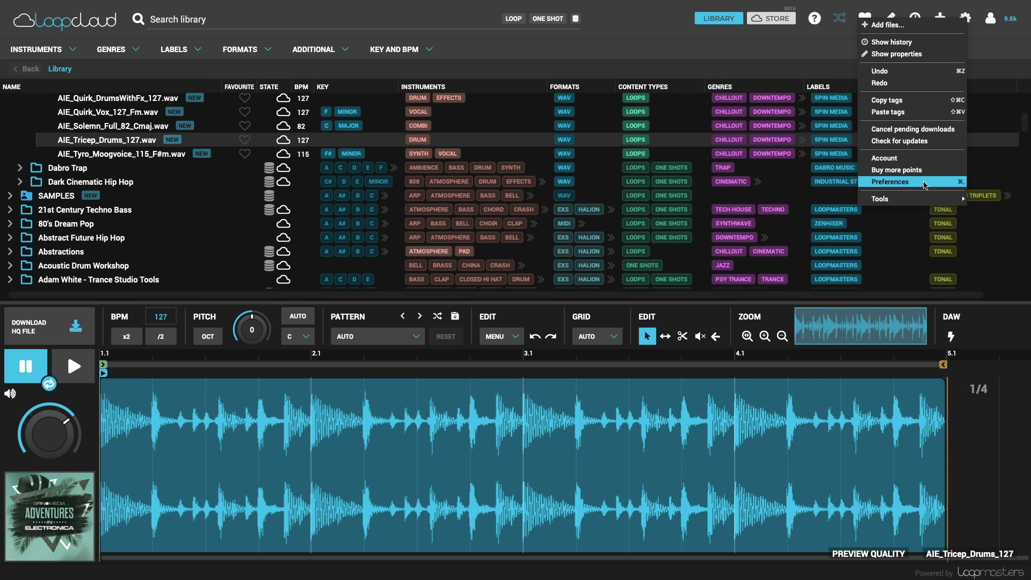
pyautogui.click(921, 184)
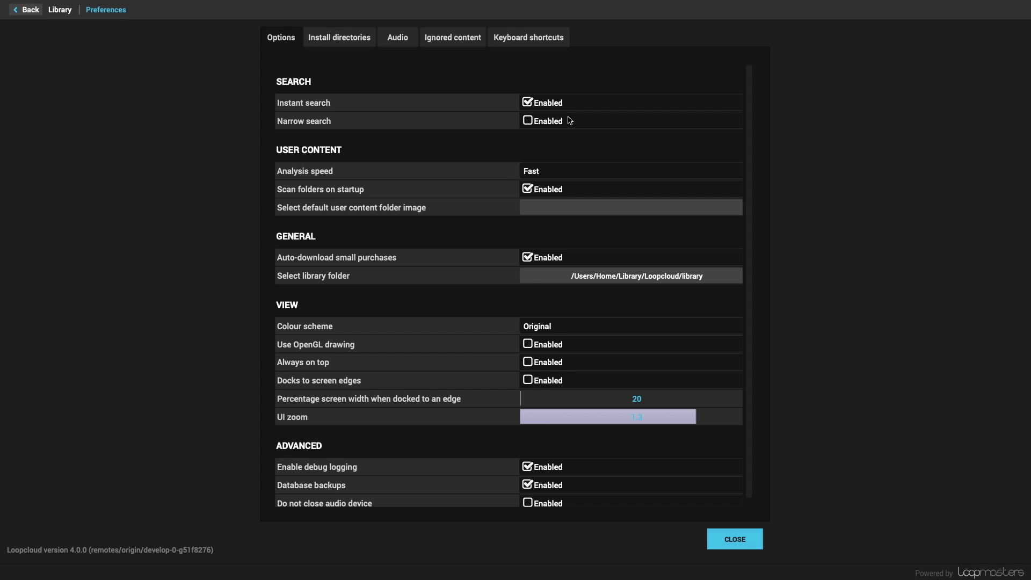
# Assign '-' to the editor's Zoom in and '=' to Zoom out in Keyboard shortcuts
pyautogui.click(554, 41)
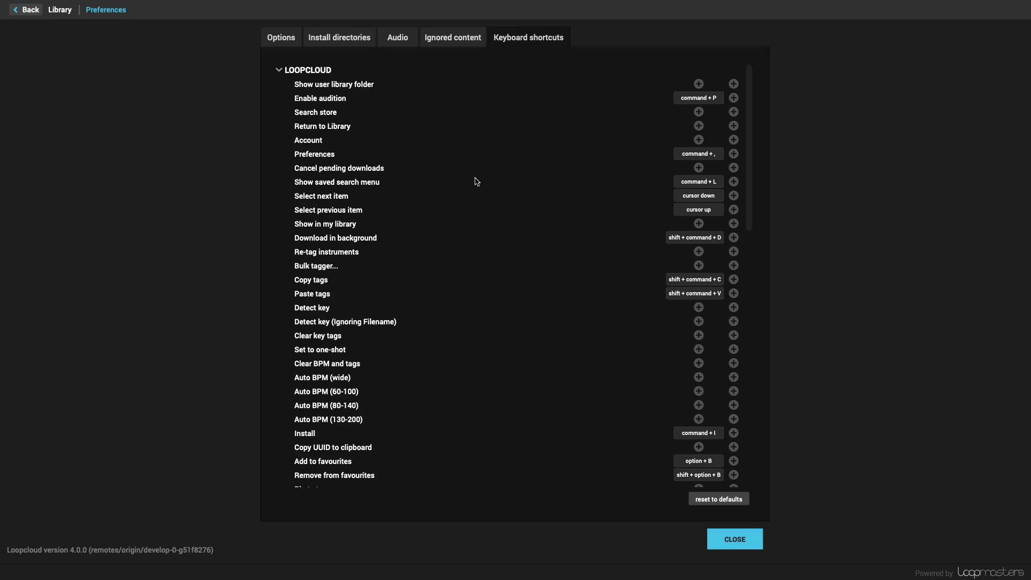
pyautogui.scroll(-3, 477, 180)
pyautogui.scroll(-2, 477, 181)
pyautogui.scroll(-3, 479, 181)
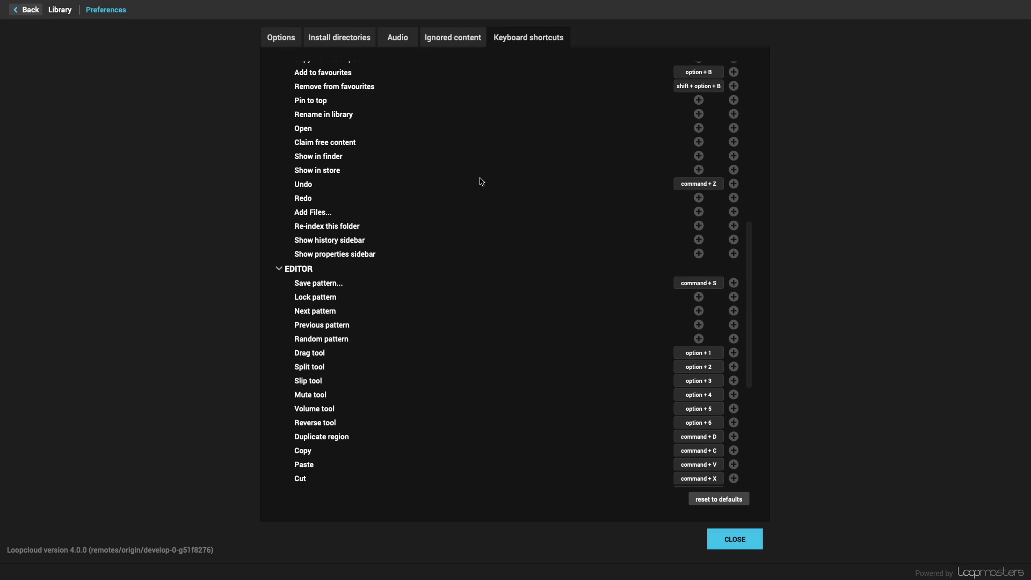
pyautogui.scroll(-2, 481, 181)
pyautogui.scroll(-1, 481, 181)
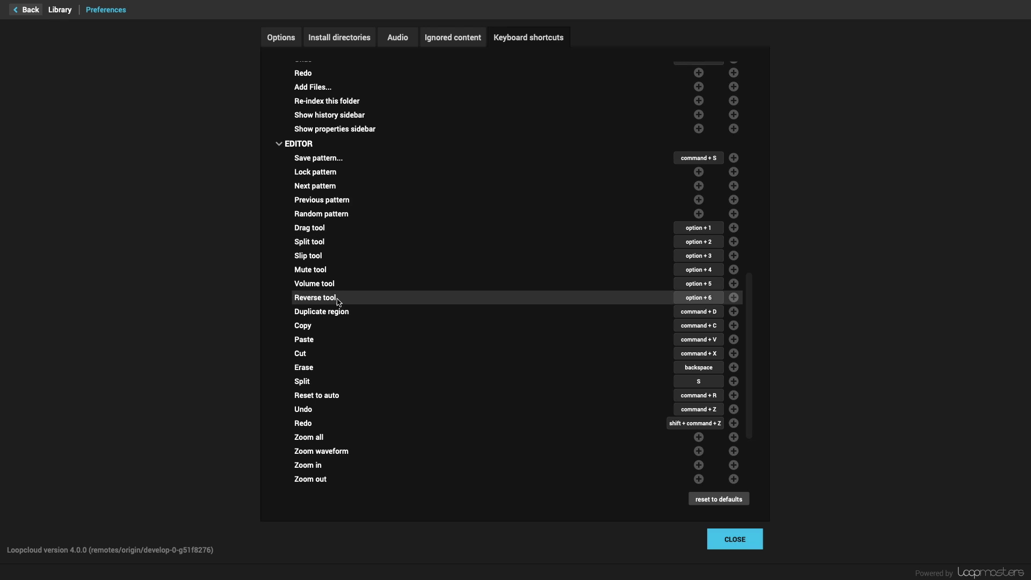
pyautogui.scroll(-1, 433, 294)
pyautogui.scroll(-2, 432, 293)
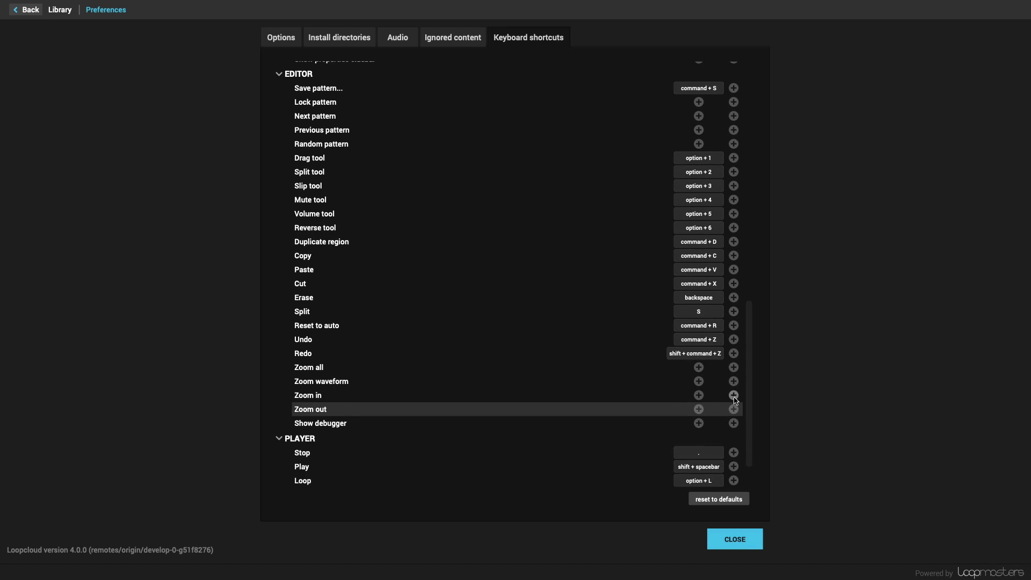
pyautogui.click(735, 395)
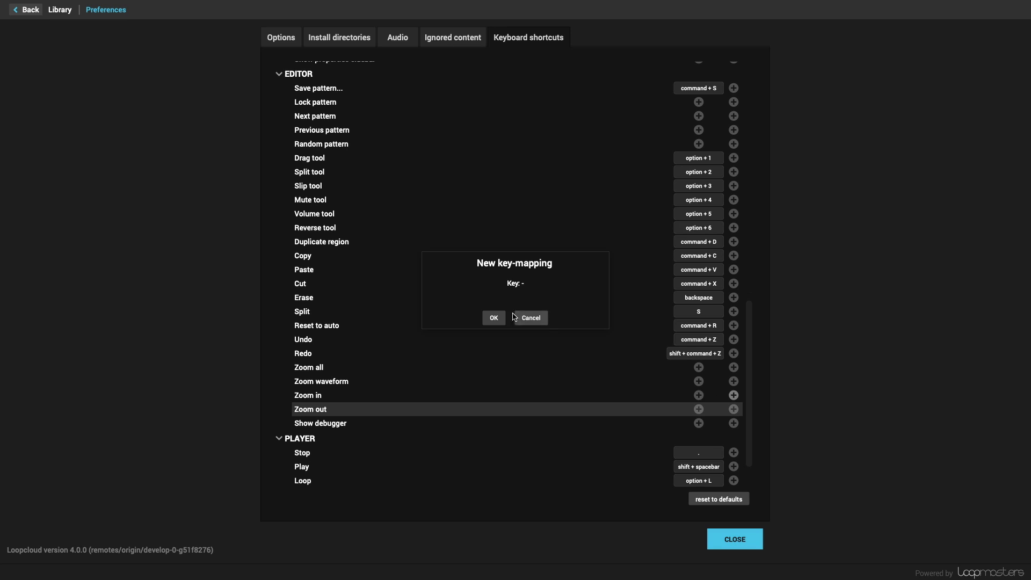
pyautogui.click(496, 319)
pyautogui.click(733, 411)
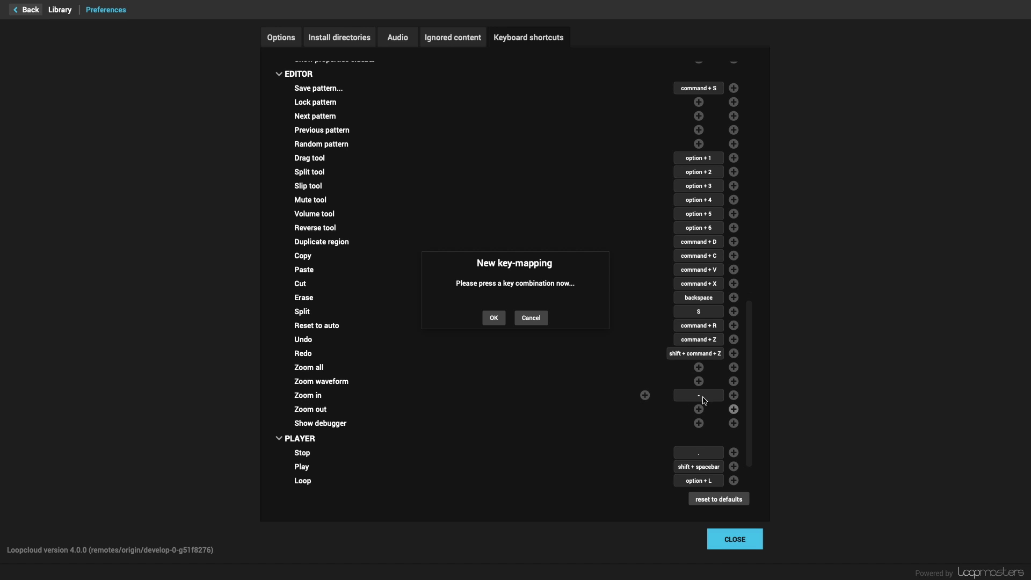
pyautogui.click(494, 319)
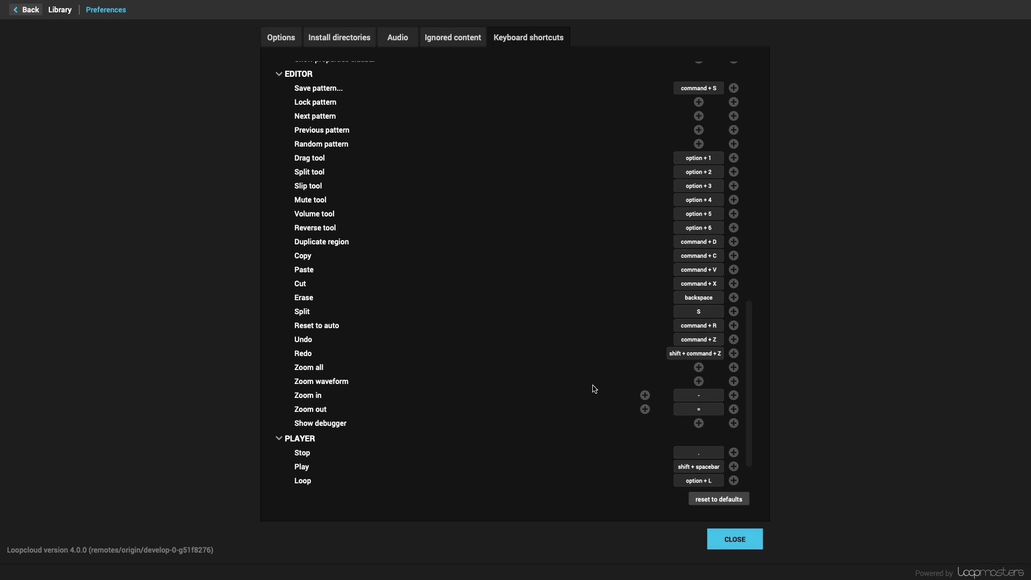
pyautogui.click(709, 397)
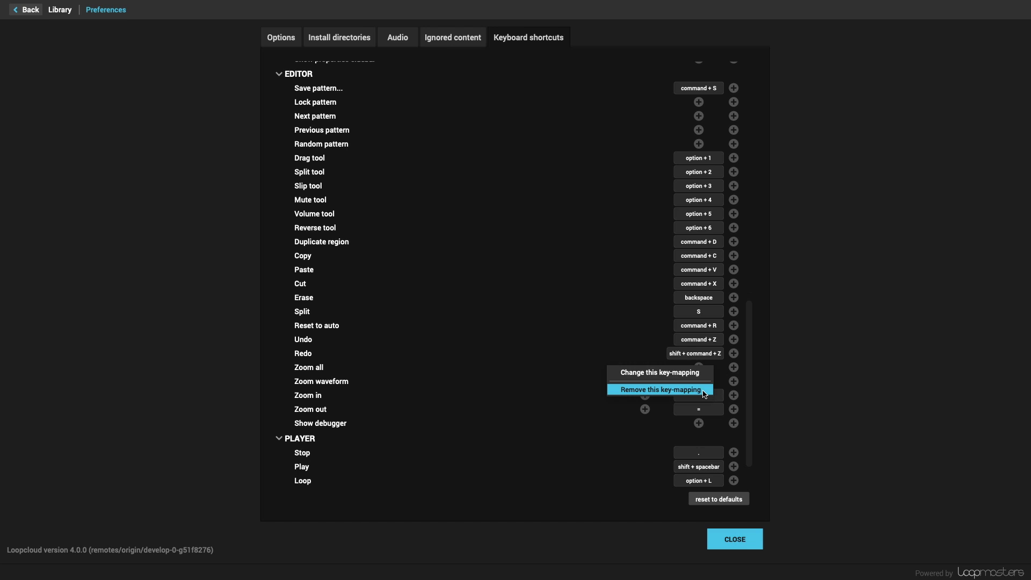
pyautogui.click(615, 473)
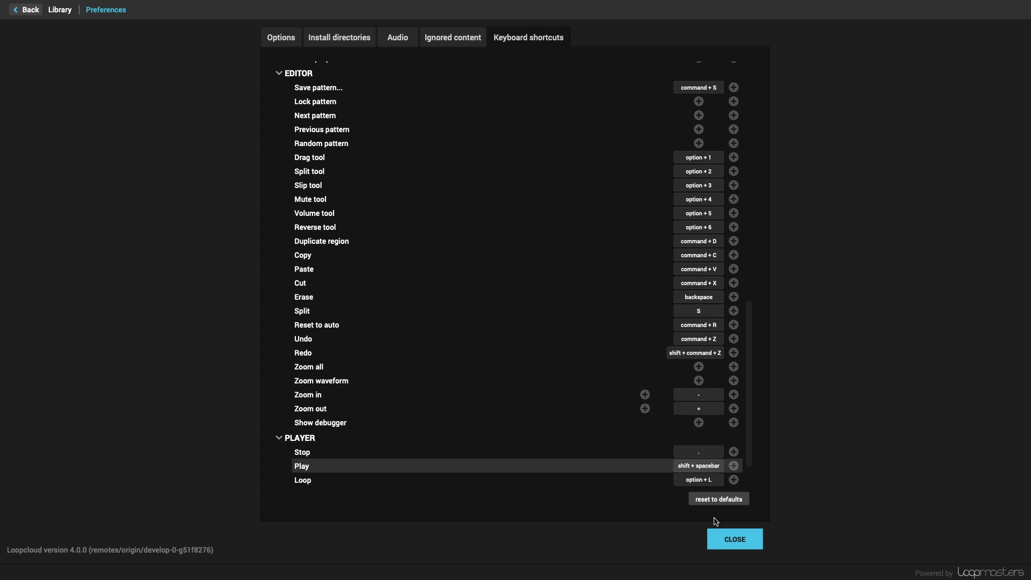
# Close the preferences and zoom into the AIE_Tricep_Drums_127 waveform with the new shortcut
pyautogui.click(734, 539)
pyautogui.press('+')
pyautogui.press('+')
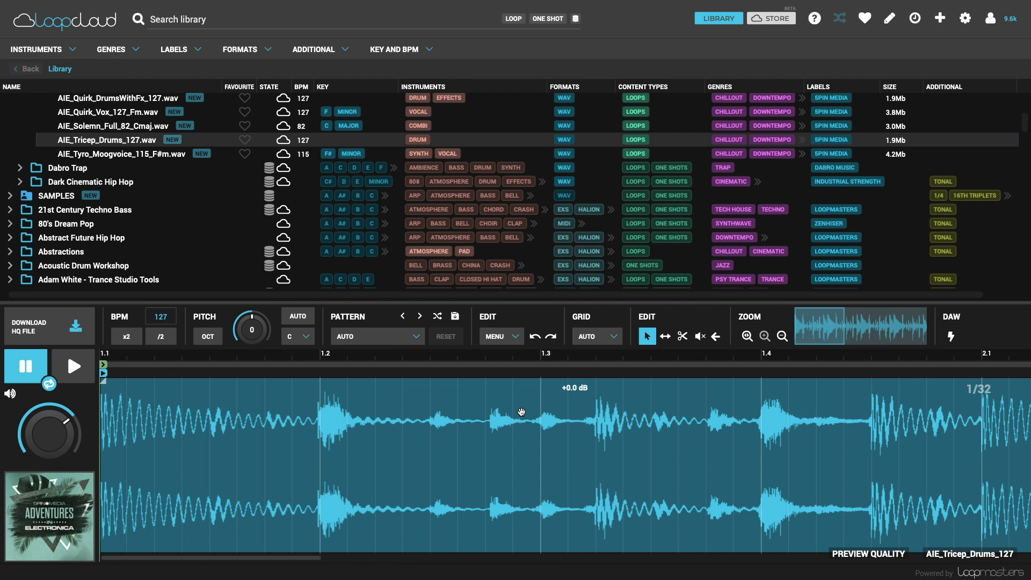